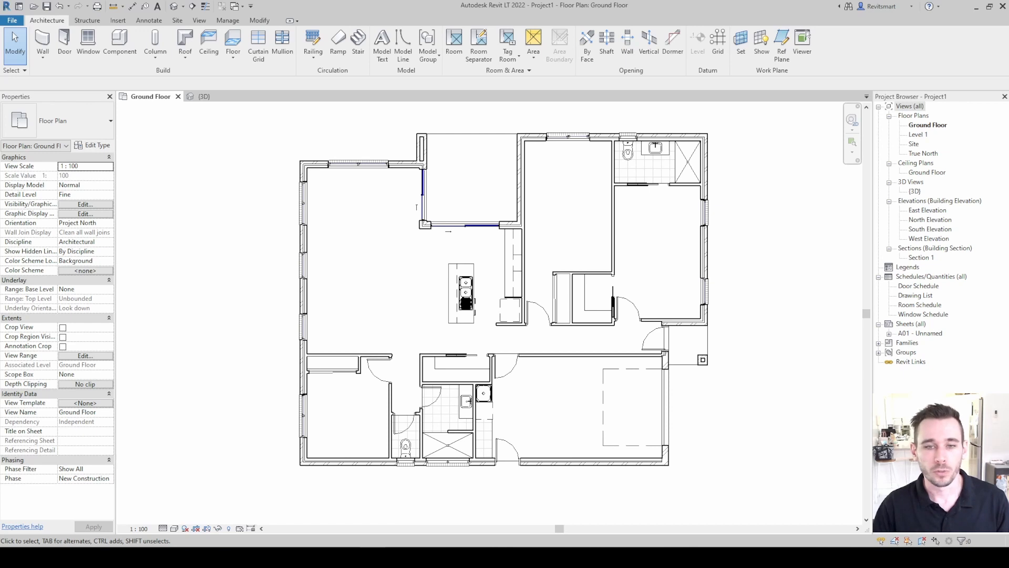
pyautogui.moveTo(513, 301); pyautogui.dragTo(530, 330, button='middle')
pyautogui.scroll(-1, 460, 285)
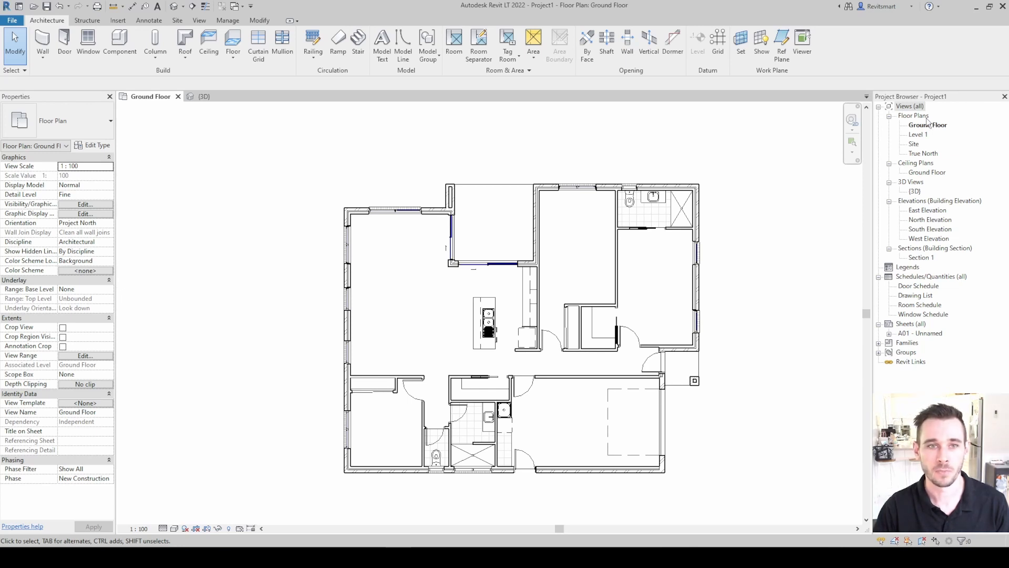
pyautogui.moveTo(581, 246); pyautogui.dragTo(520, 241, button='middle')
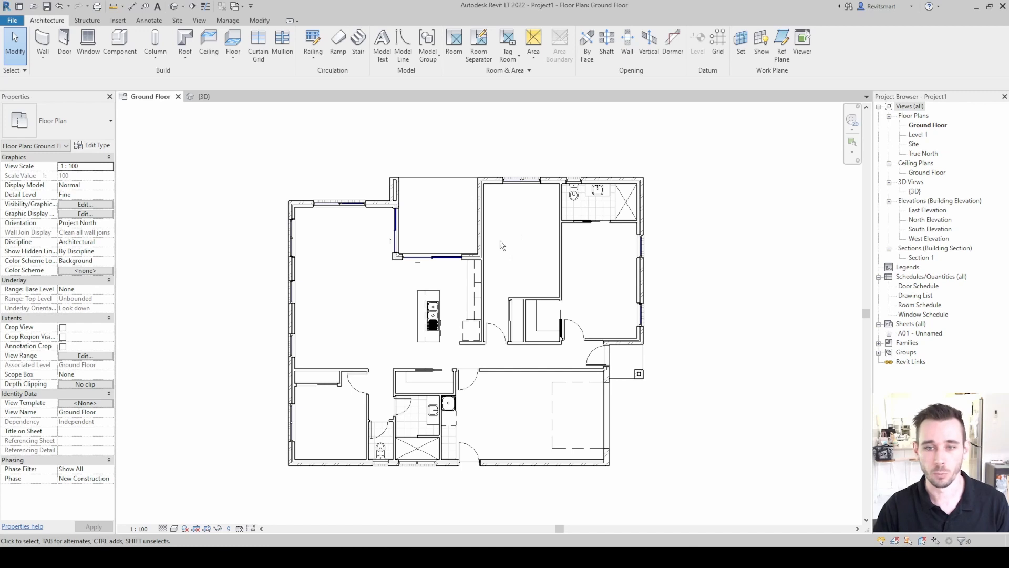
pyautogui.moveTo(503, 254); pyautogui.dragTo(516, 250, button='middle')
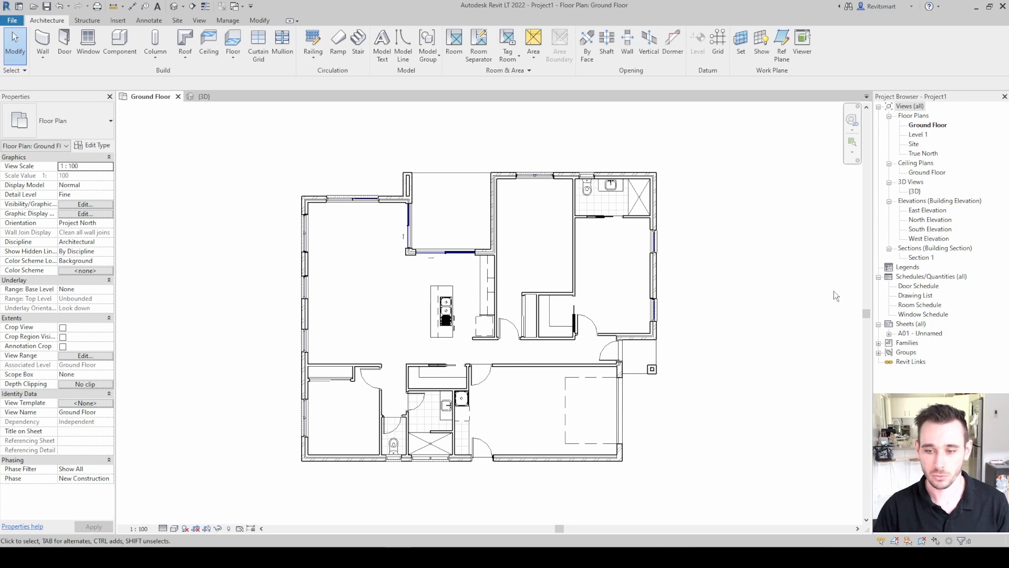
# Create a new building component schedule for the Areas (Gross Building) category.
pyautogui.click(915, 277)
pyautogui.rightClick(914, 278)
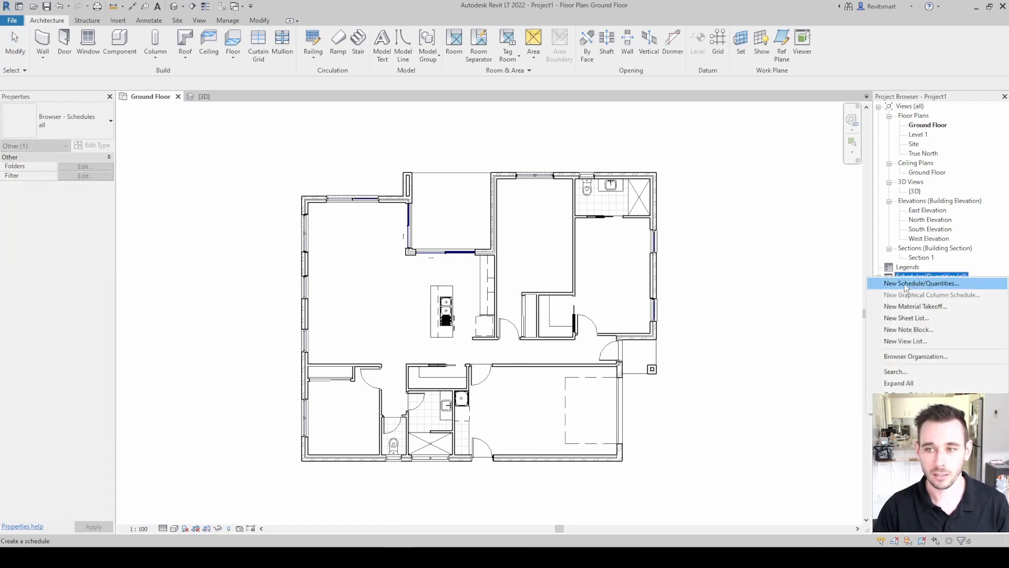
pyautogui.click(923, 284)
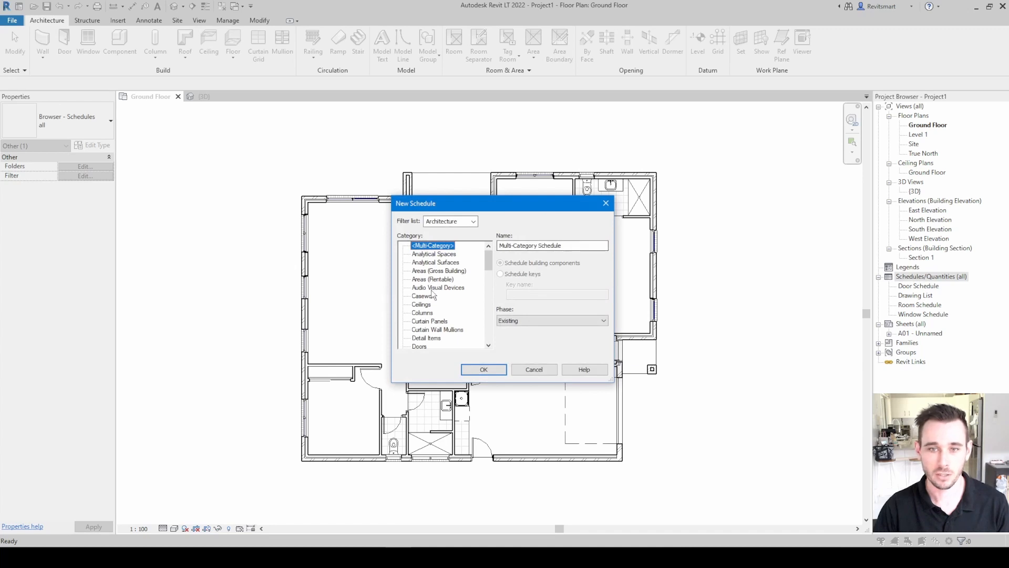
pyautogui.click(446, 271)
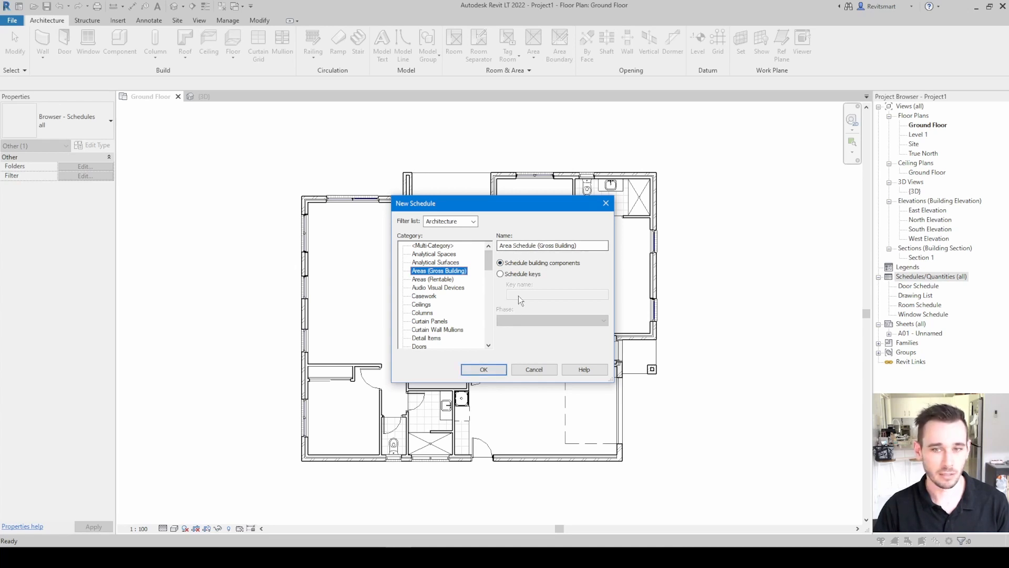
pyautogui.click(482, 371)
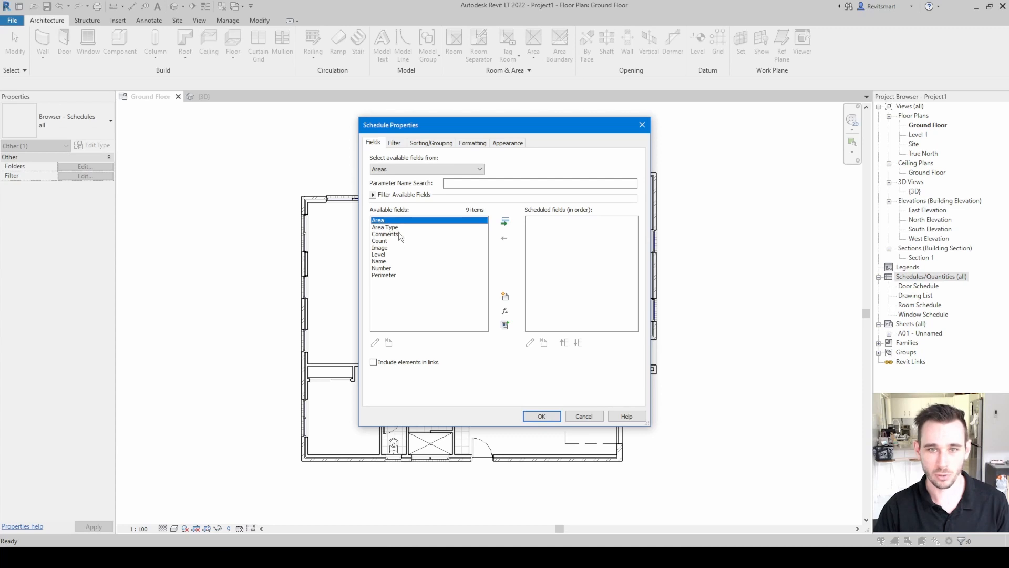
# Add the Name and Area fields, in that order, to the gross building area schedule.
pyautogui.click(392, 262)
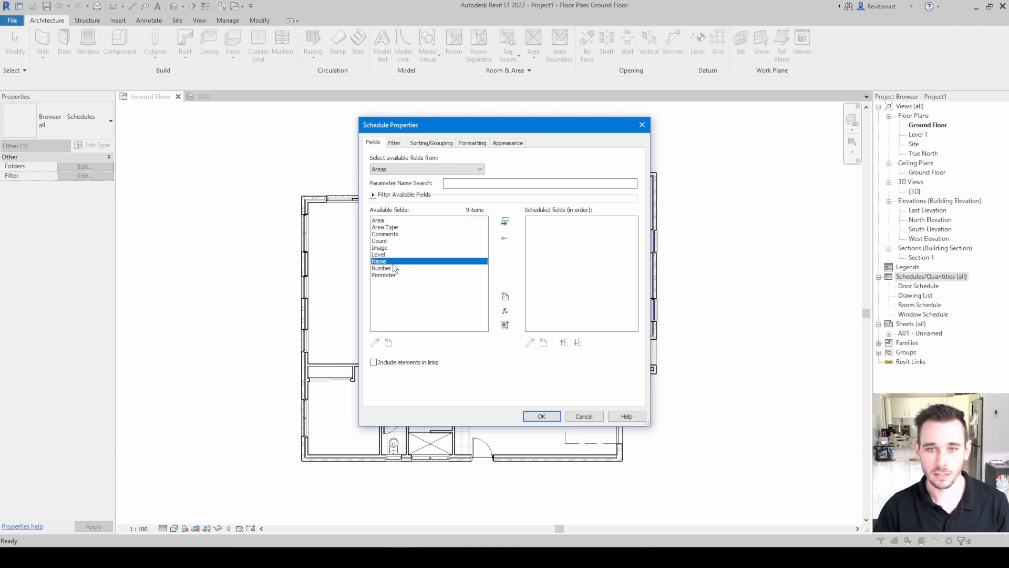
pyautogui.click(506, 223)
pyautogui.click(391, 221)
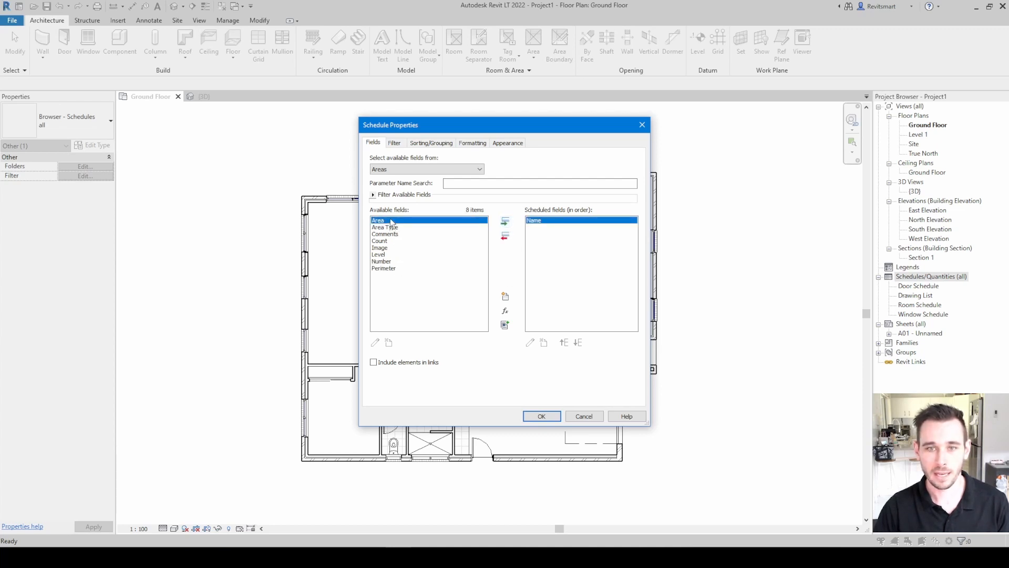
pyautogui.click(505, 223)
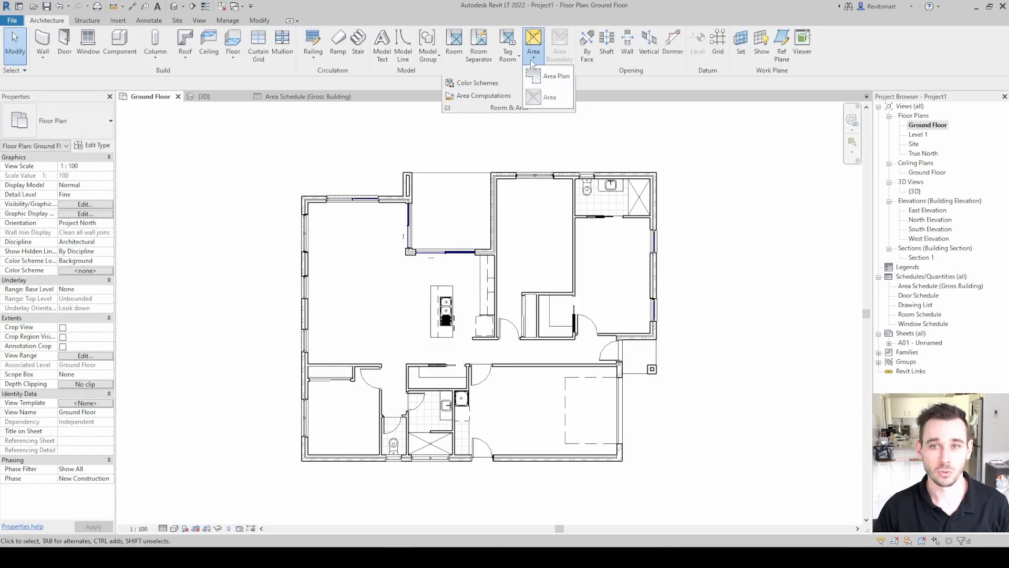
# Create a Gross Building area plan of the Ground Floor level, declining automatic area boundary lines on the external walls.
pyautogui.click(532, 60)
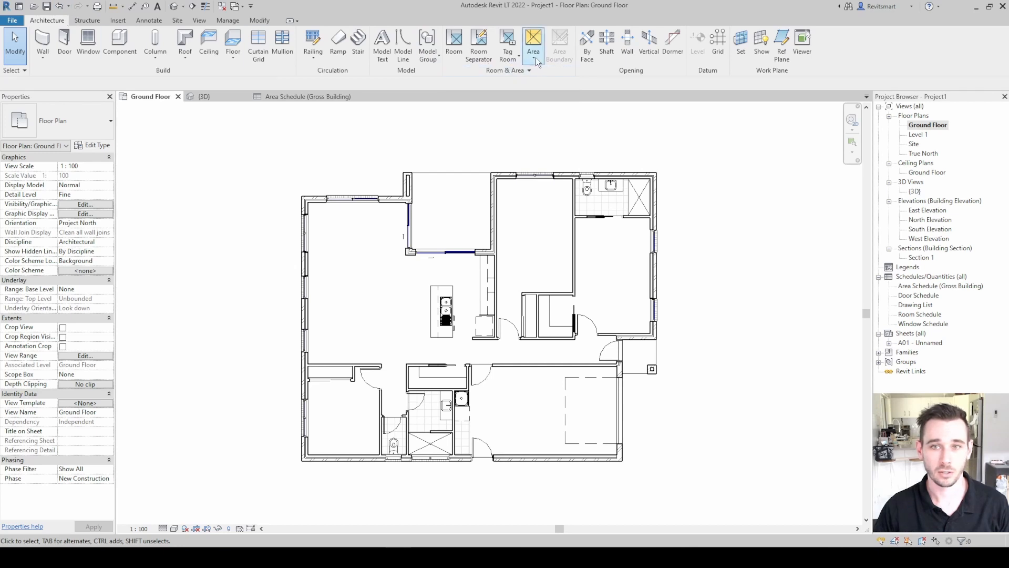
pyautogui.click(536, 61)
pyautogui.click(549, 81)
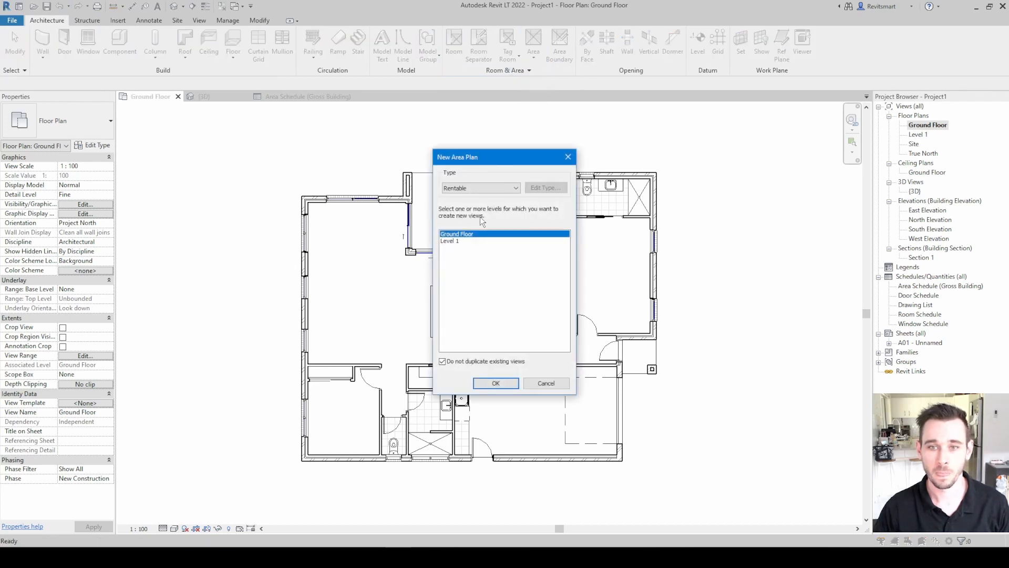
pyautogui.click(472, 188)
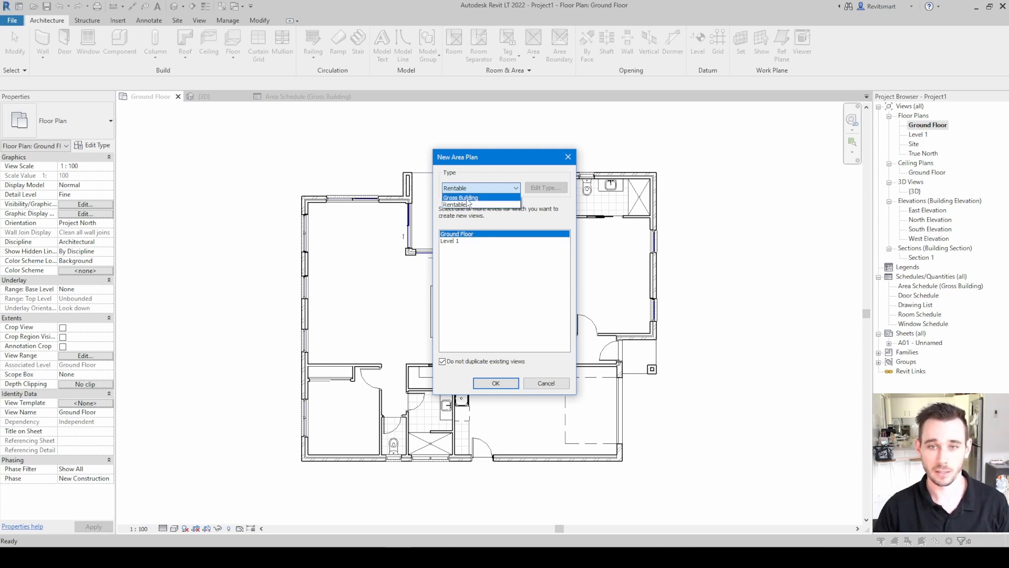
pyautogui.click(468, 198)
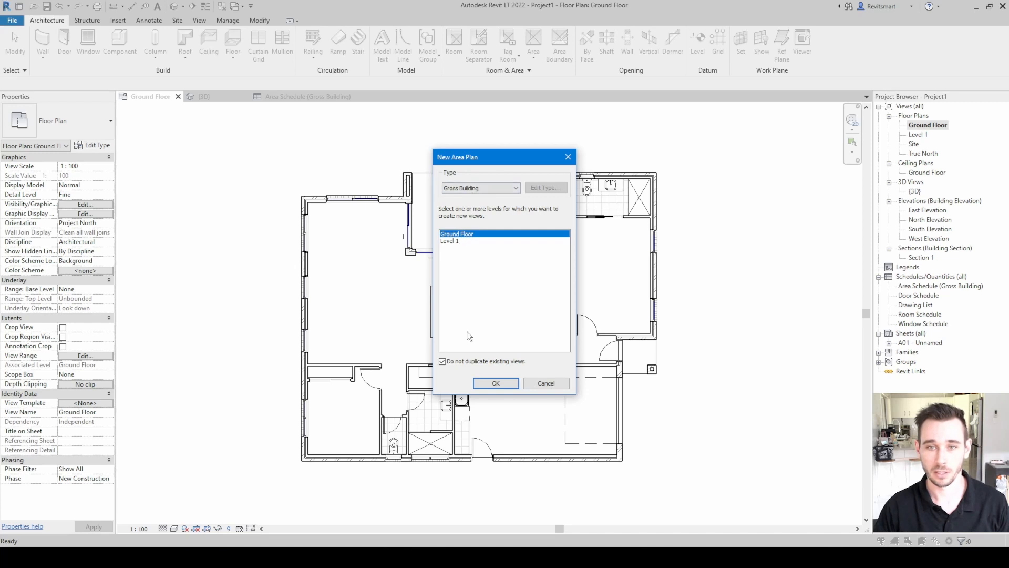
pyautogui.click(488, 385)
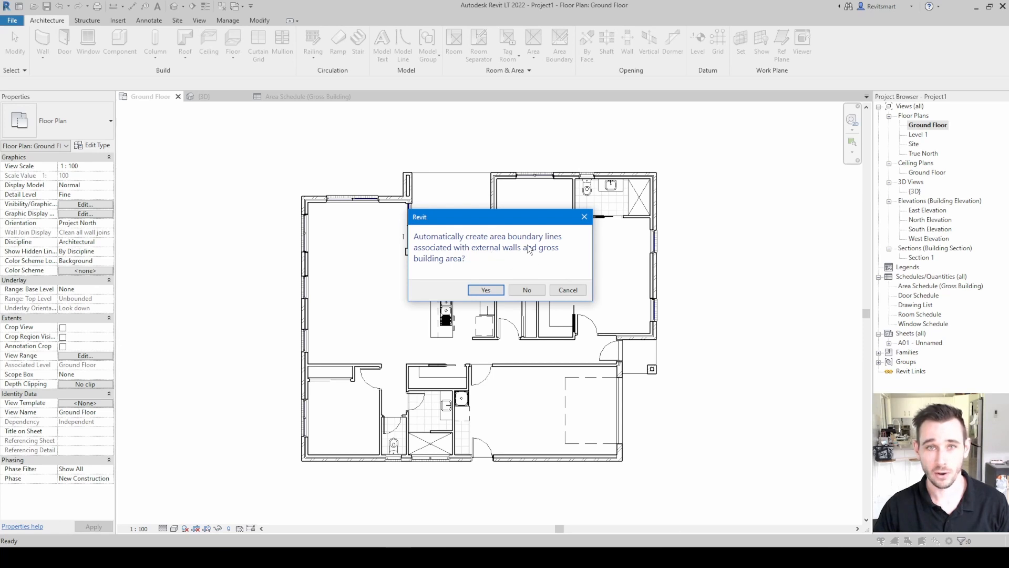
pyautogui.click(528, 290)
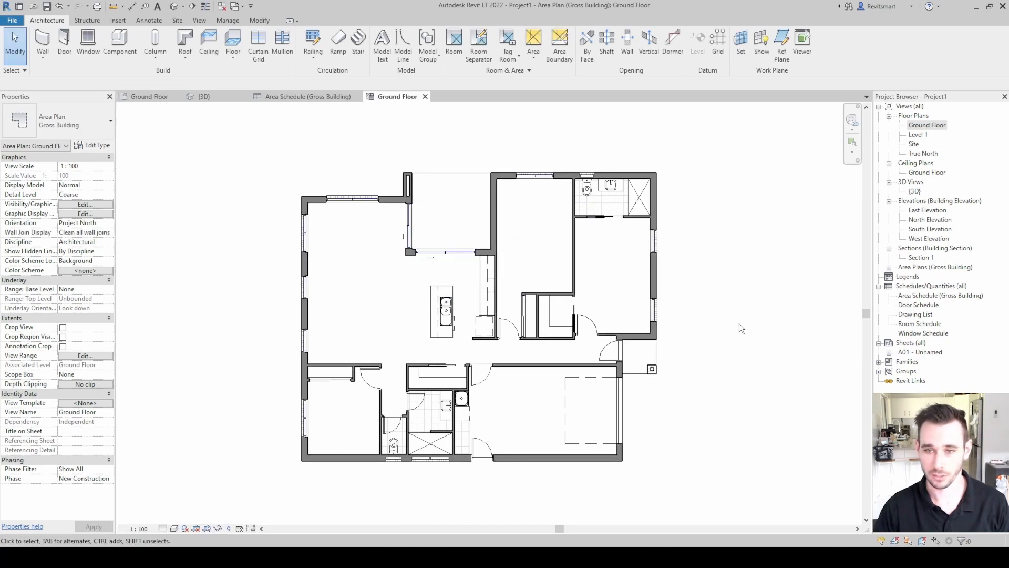
# Set the detail level of the new ground floor area plan to Medium.
pyautogui.click(177, 488)
pyautogui.click(163, 529)
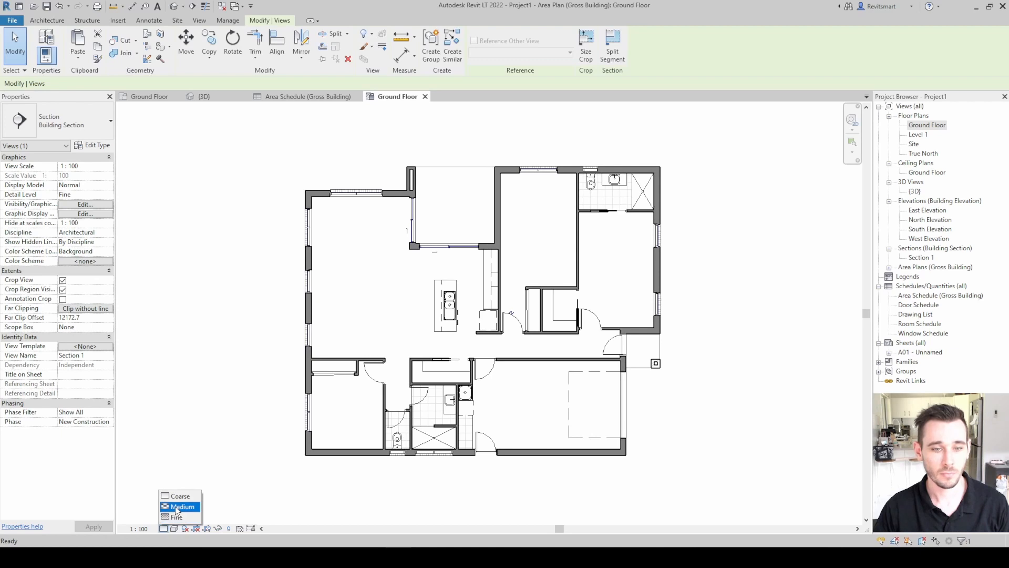
pyautogui.click(179, 506)
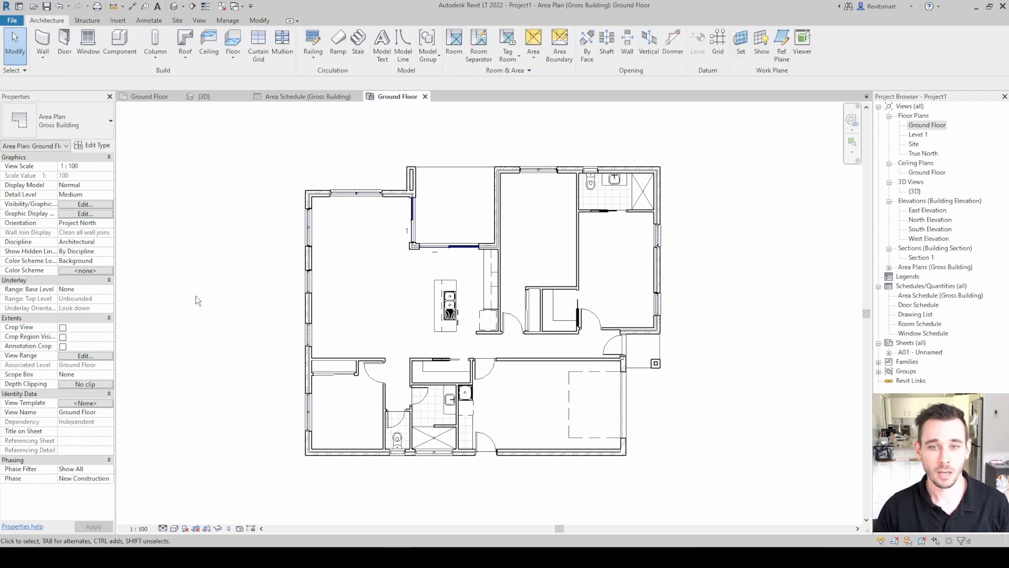
# Draw a straight area boundary line from the brick pier's outer corner along the plan's upper edge to the upper-right house corner.
pyautogui.click(533, 57)
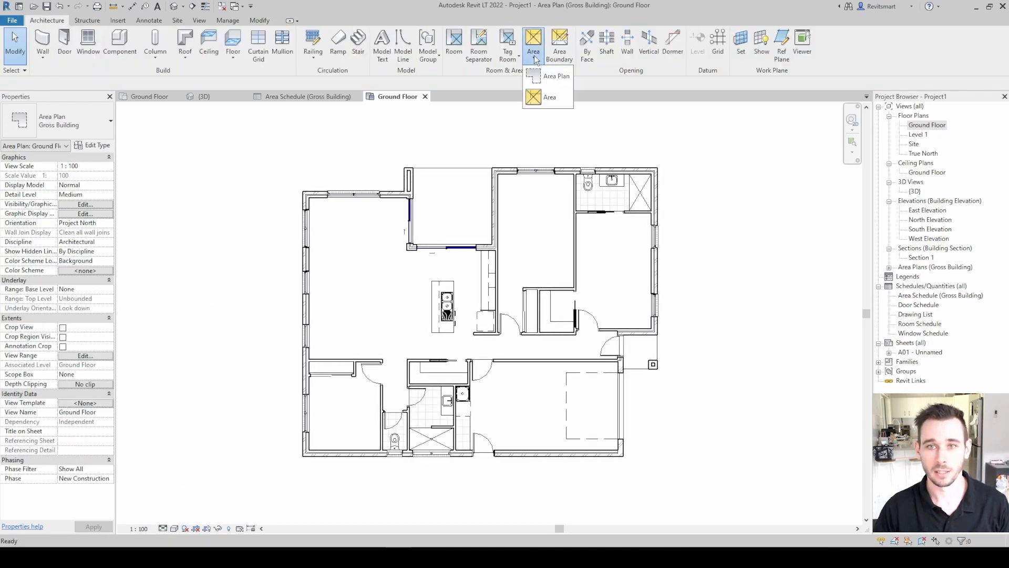
pyautogui.click(561, 52)
pyautogui.click(474, 34)
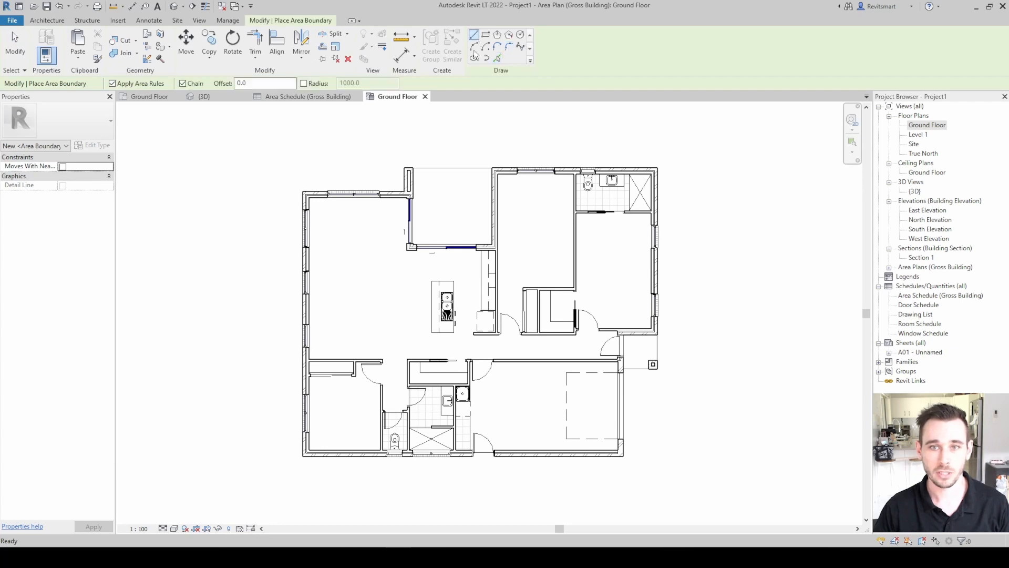
pyautogui.scroll(5, 414, 165)
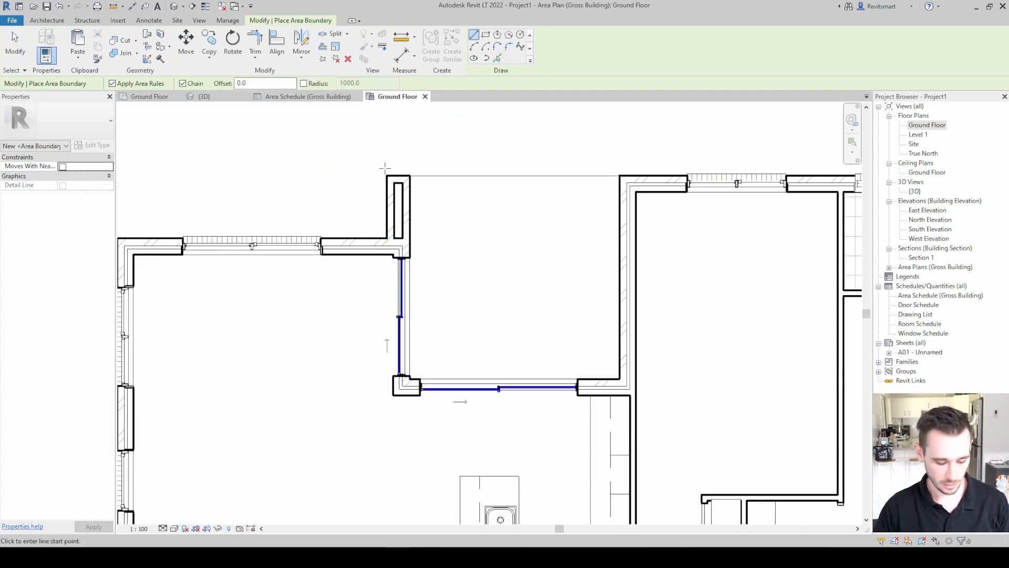
pyautogui.scroll(2, 398, 176)
pyautogui.scroll(-3, 398, 187)
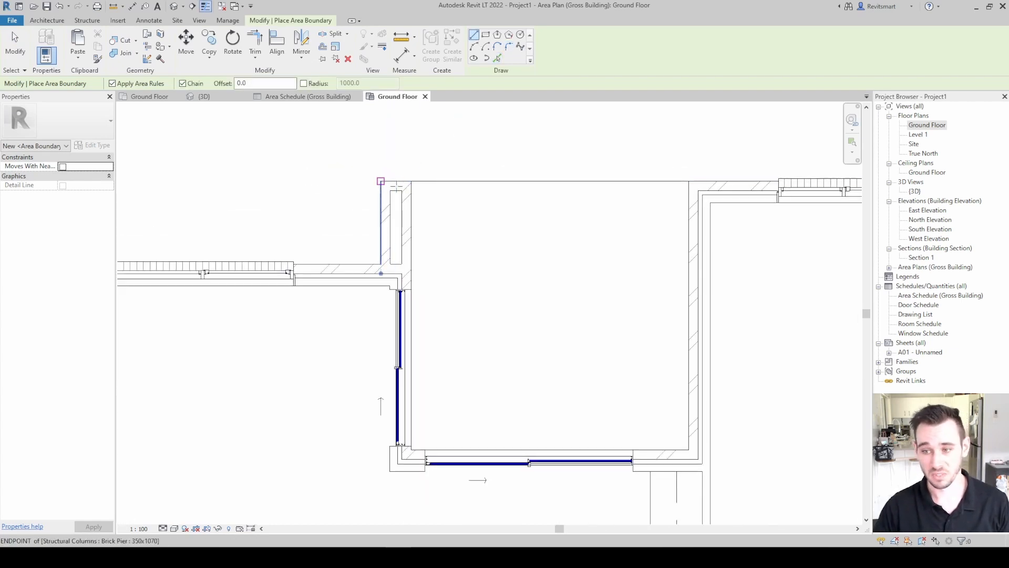
pyautogui.scroll(4, 368, 180)
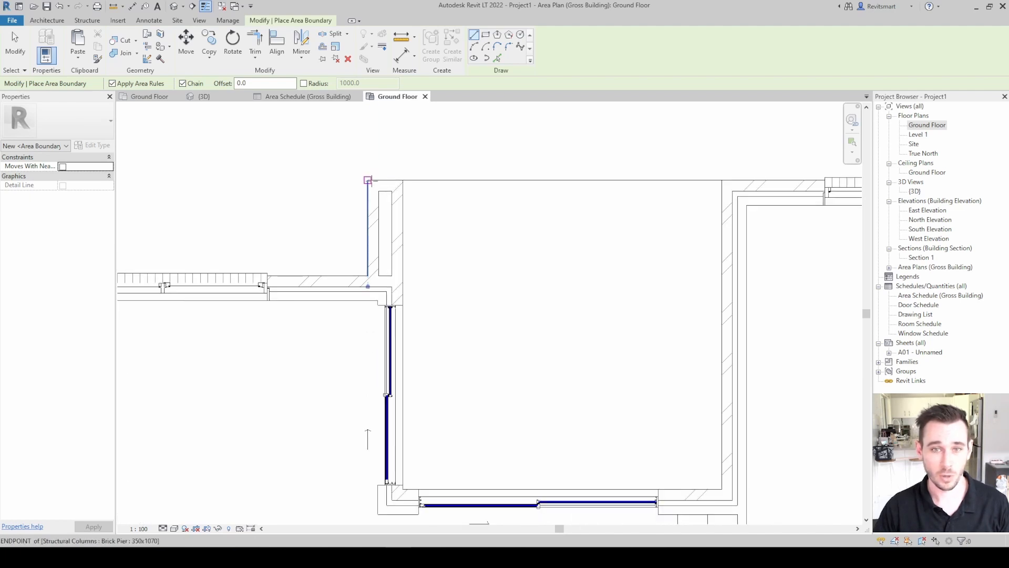
pyautogui.click(368, 181)
pyautogui.scroll(-2, 373, 179)
pyautogui.moveTo(586, 182); pyautogui.dragTo(128, 162, button='middle')
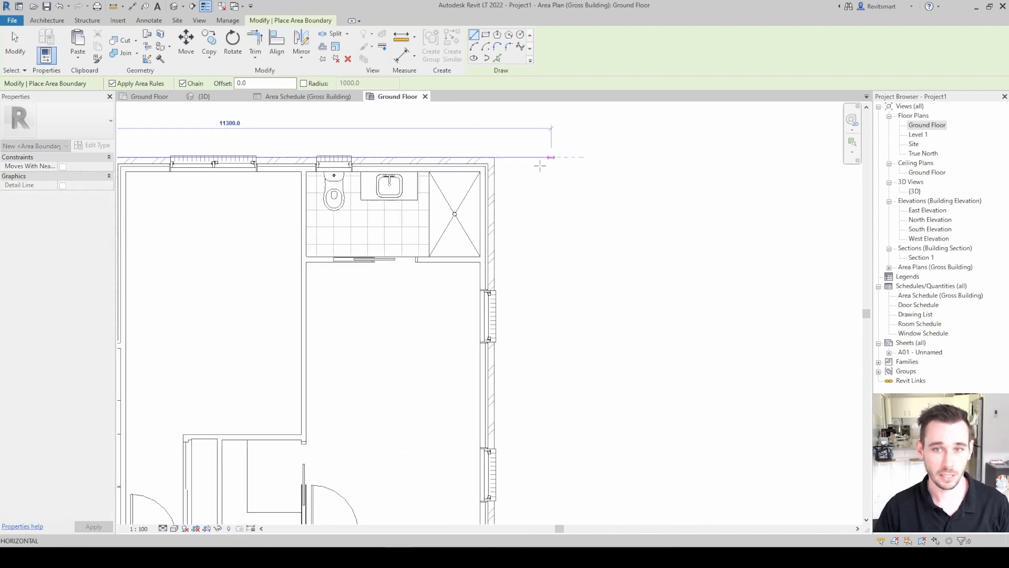
pyautogui.click(493, 158)
# Continue the area boundary down the right-hand external wall, around the porch corner and along the garage front to its lower corner.
pyautogui.scroll(-1, 504, 351)
pyautogui.moveTo(504, 351); pyautogui.dragTo(505, 220, button='middle')
pyautogui.scroll(-2, 505, 221)
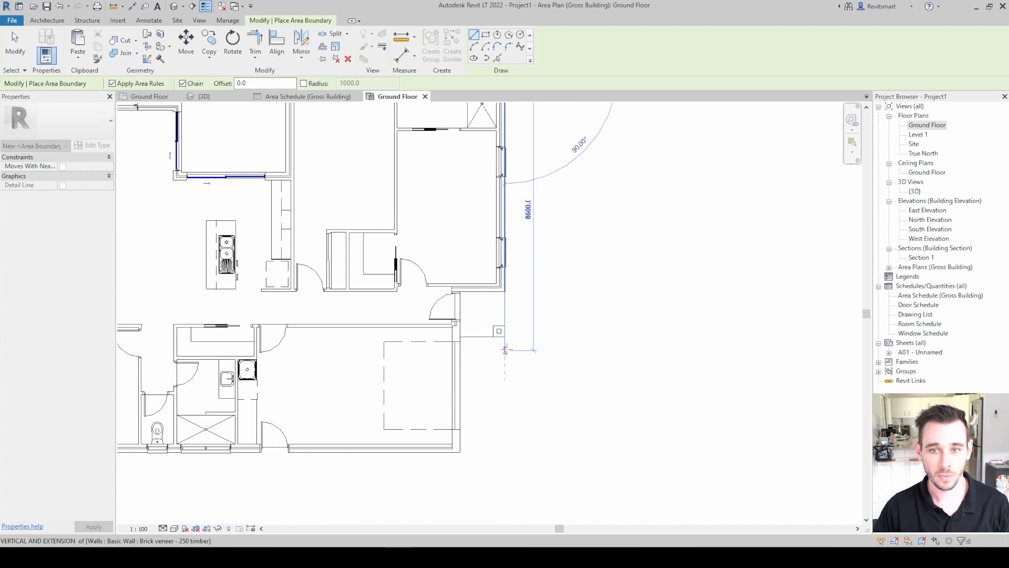
pyautogui.scroll(4, 504, 325)
pyautogui.click(504, 324)
pyautogui.click(413, 324)
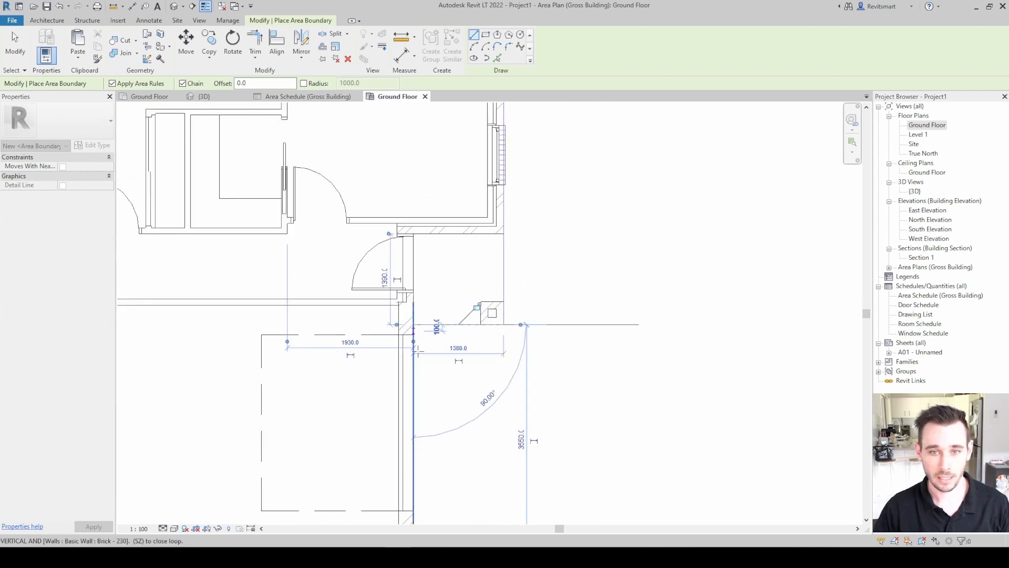
pyautogui.scroll(-1, 415, 513)
pyautogui.moveTo(415, 513); pyautogui.dragTo(536, 310, button='middle')
pyautogui.click(535, 345)
# Continue the area boundary along the lower, left and upper-left external walls and close it at the brick pier's outer corner.
pyautogui.scroll(-1, 535, 345)
pyautogui.moveTo(301, 357); pyautogui.dragTo(600, 345, button='middle')
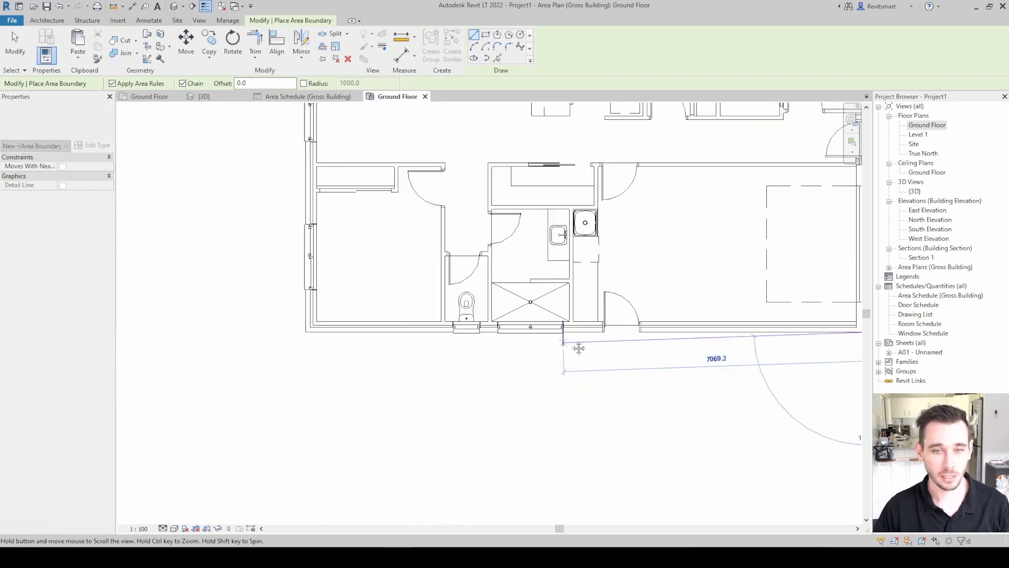
pyautogui.click(346, 333)
pyautogui.moveTo(348, 230); pyautogui.dragTo(361, 461, button='middle')
pyautogui.moveTo(362, 198); pyautogui.dragTo(358, 303, button='middle')
pyautogui.click(356, 268)
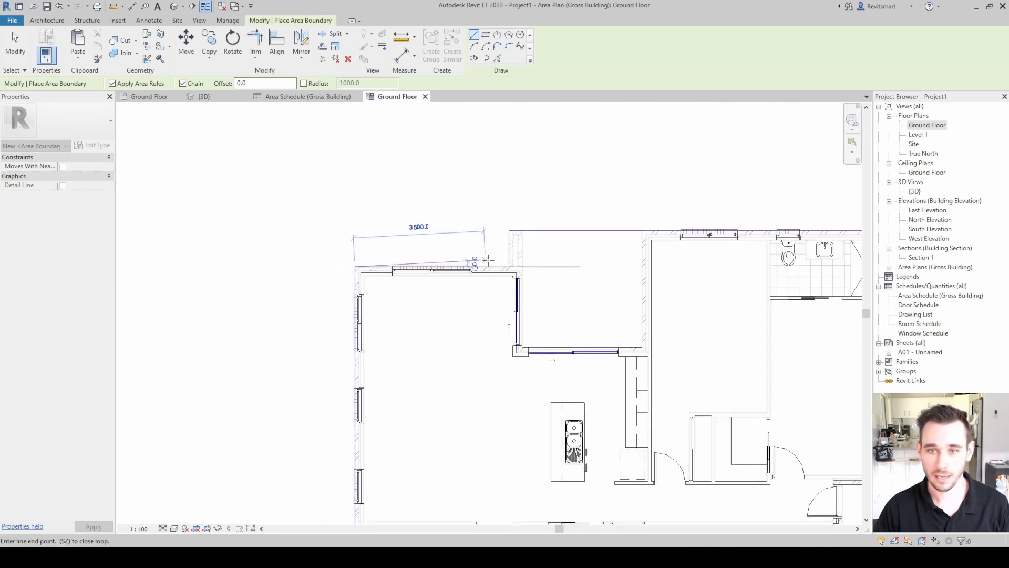
pyautogui.click(509, 268)
pyautogui.click(509, 231)
# Draw area boundary lines along the wall faces of the recessed outdoor area beside the brick pier to separate it from the house.
pyautogui.moveTo(518, 249); pyautogui.dragTo(408, 241, button='middle')
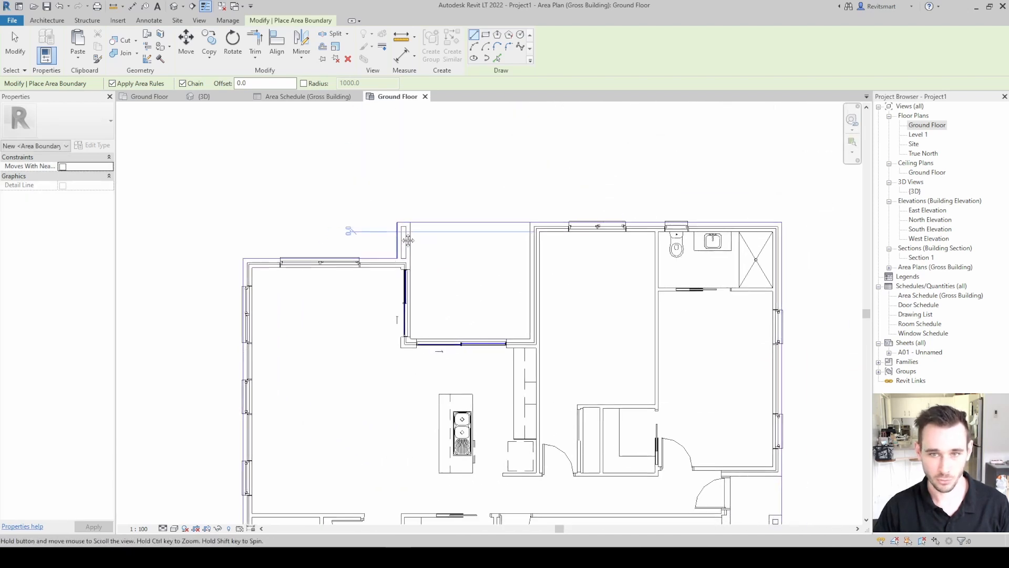
pyautogui.scroll(1, 422, 288)
pyautogui.moveTo(422, 291); pyautogui.dragTo(365, 308, button='middle')
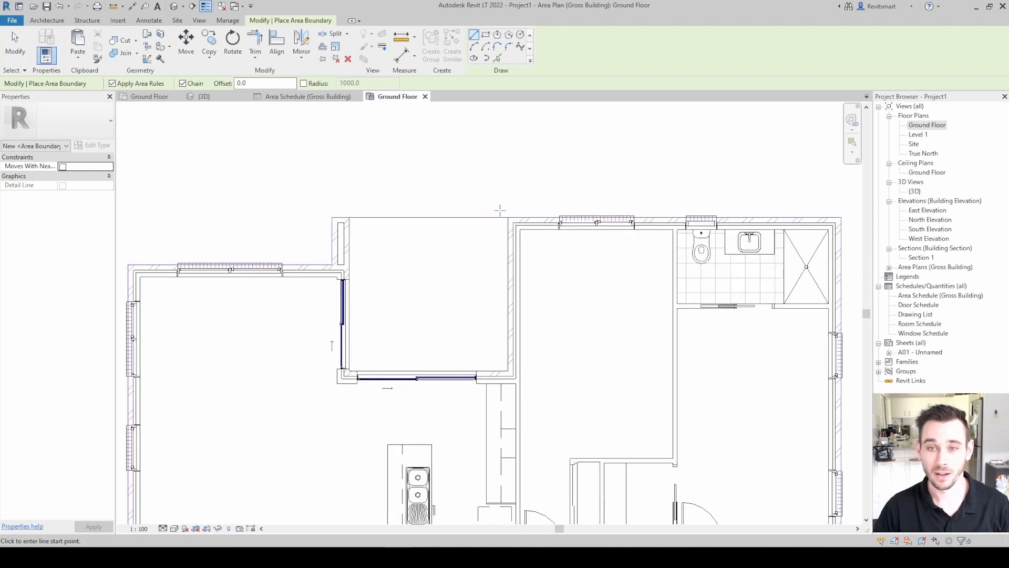
pyautogui.scroll(-2, 518, 296)
pyautogui.moveTo(518, 296); pyautogui.dragTo(550, 316, button='middle')
pyautogui.scroll(2, 505, 463)
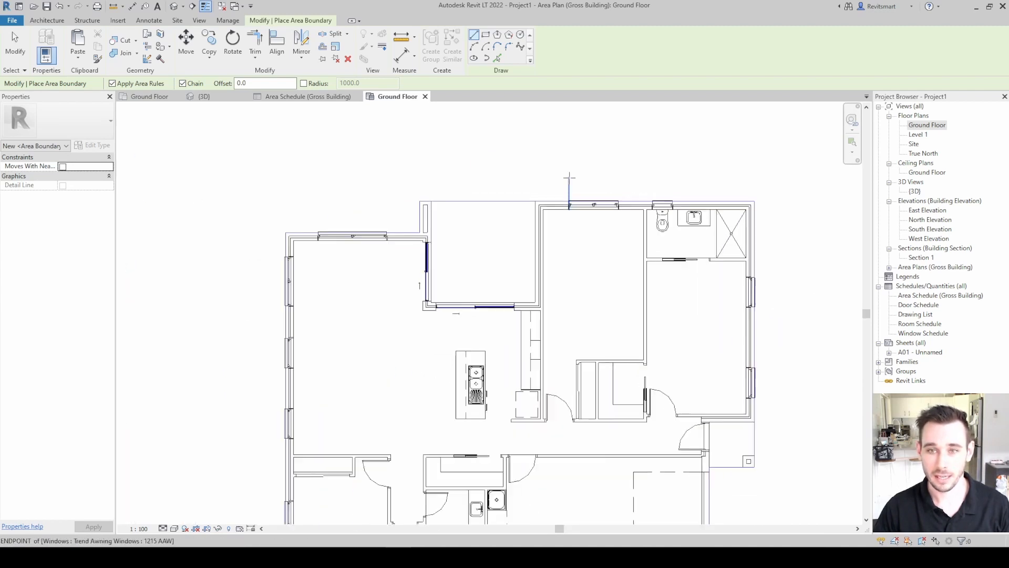
pyautogui.click(523, 209)
pyautogui.scroll(2, 506, 328)
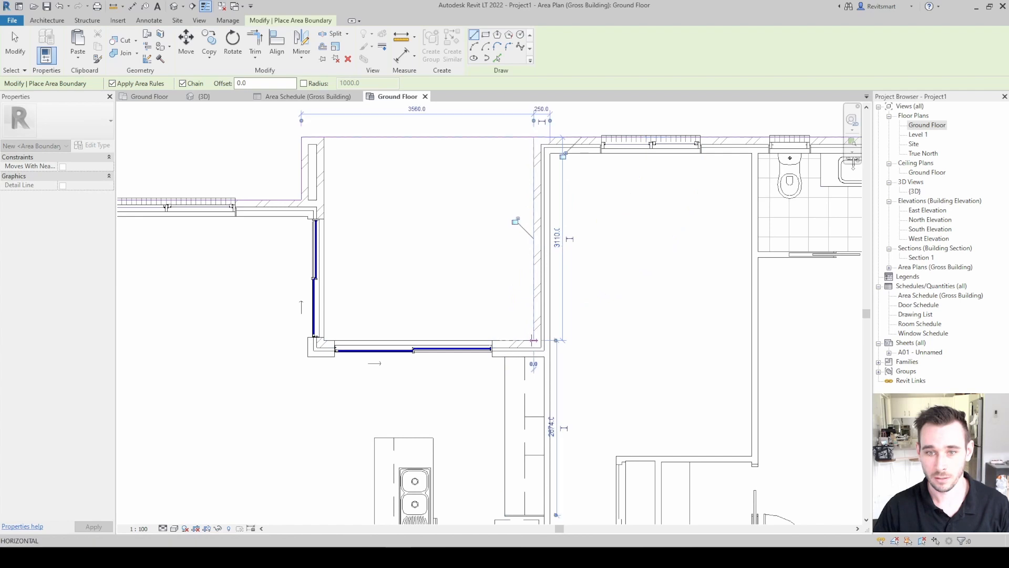
pyautogui.click(534, 341)
pyautogui.click(324, 340)
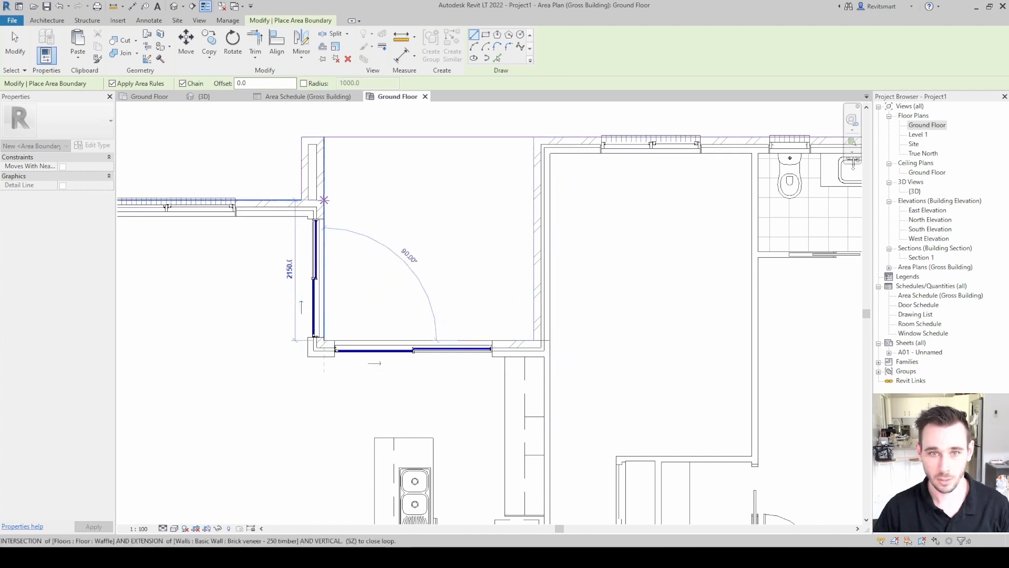
pyautogui.click(324, 201)
pyautogui.press('Escape')
# Draw area boundary lines down the garage's house-side wall and around the laundry recess to the lower external wall.
pyautogui.scroll(-5, 418, 151)
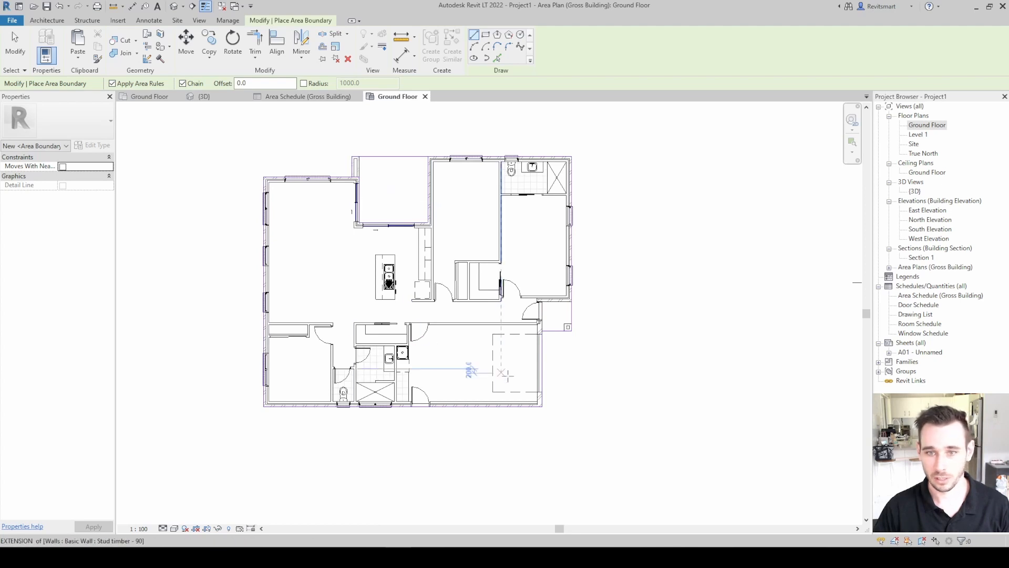
pyautogui.scroll(5, 420, 315)
pyautogui.click(383, 156)
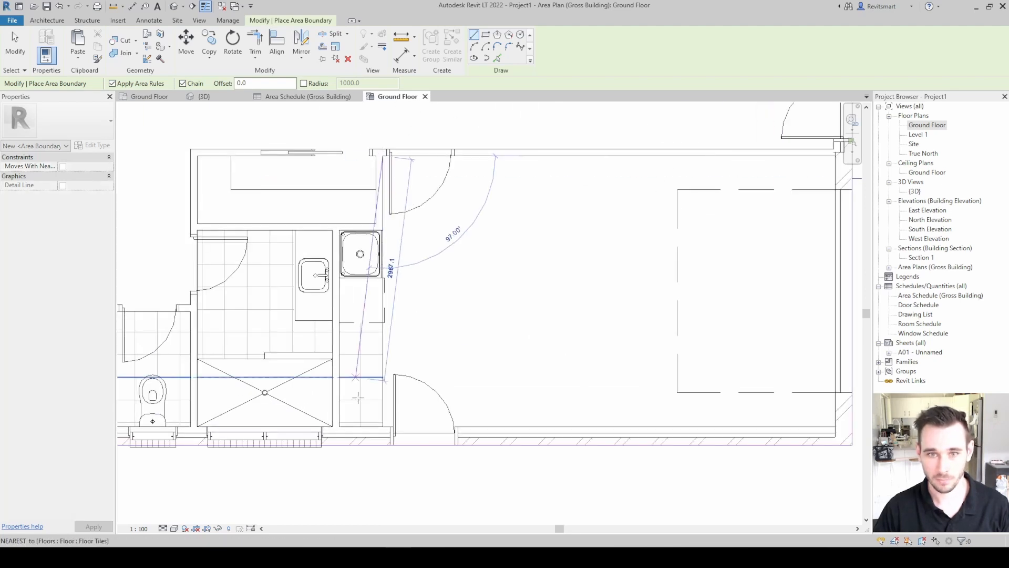
pyautogui.click(384, 230)
pyautogui.press('Escape')
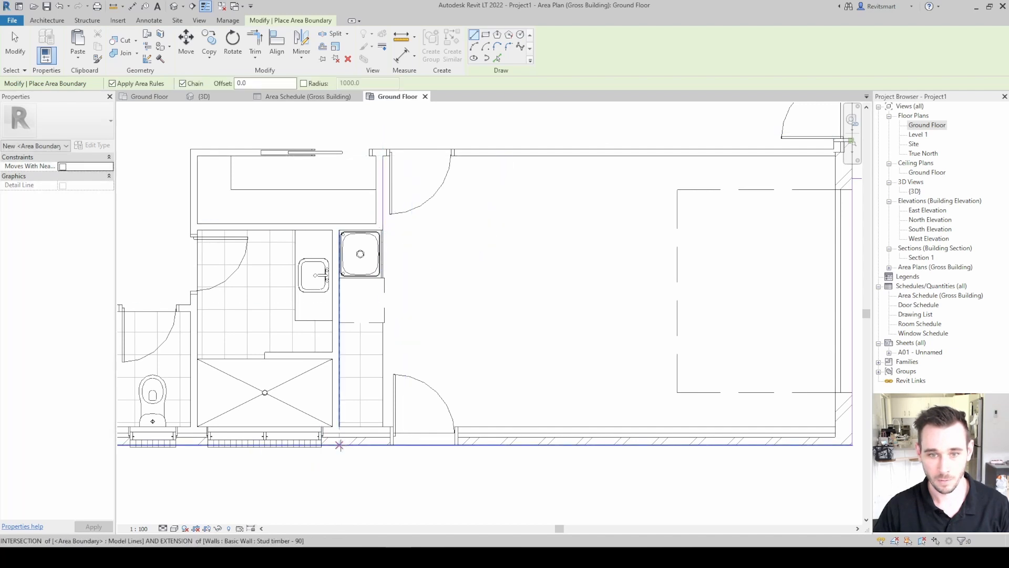
pyautogui.click(339, 445)
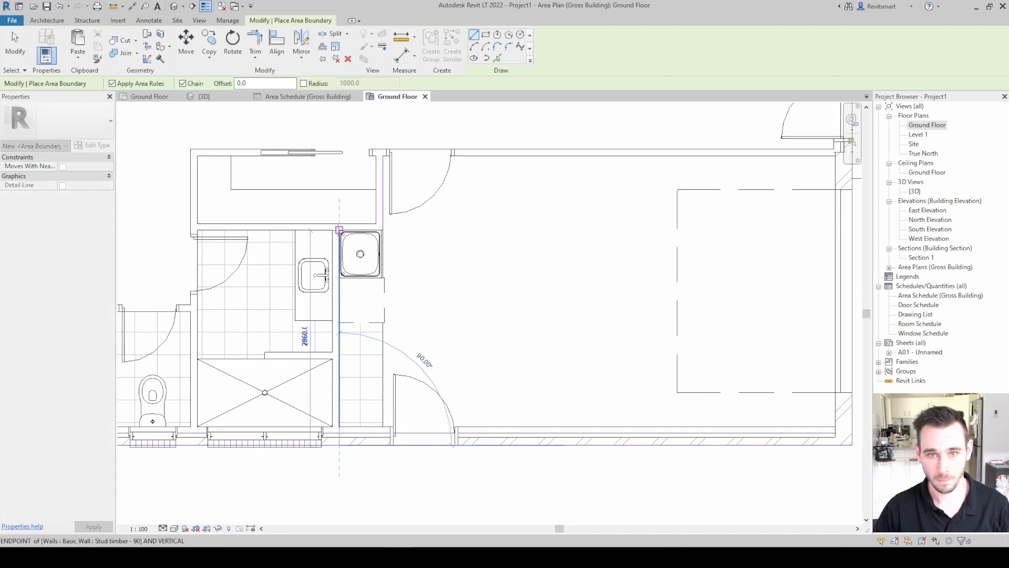
pyautogui.click(339, 230)
pyautogui.press('Escape')
# Draw area boundary lines along the entry wall and the porch's upper wall to separate the porch from the house.
pyautogui.scroll(5, 502, 331)
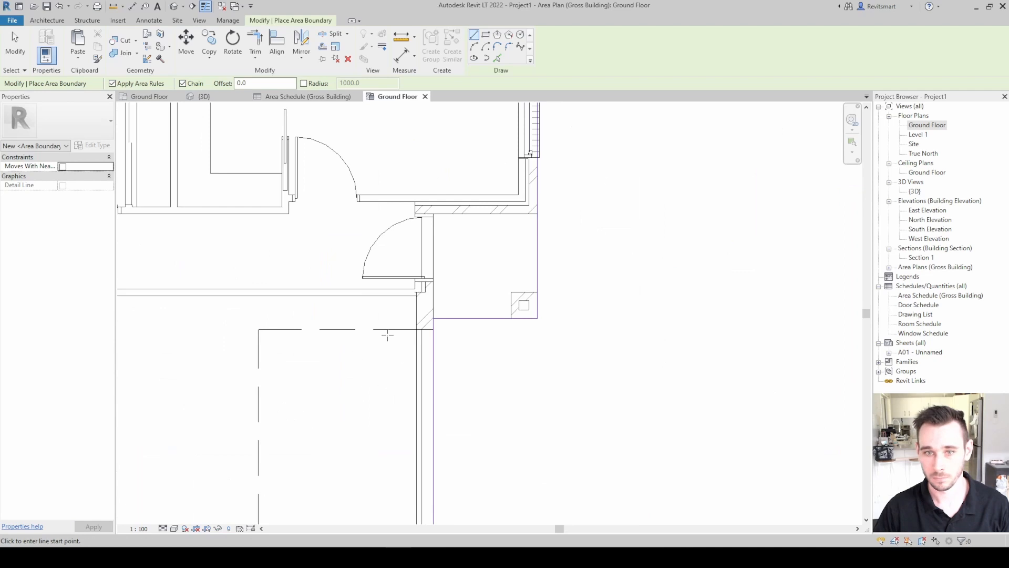
pyautogui.click(433, 318)
pyautogui.click(433, 214)
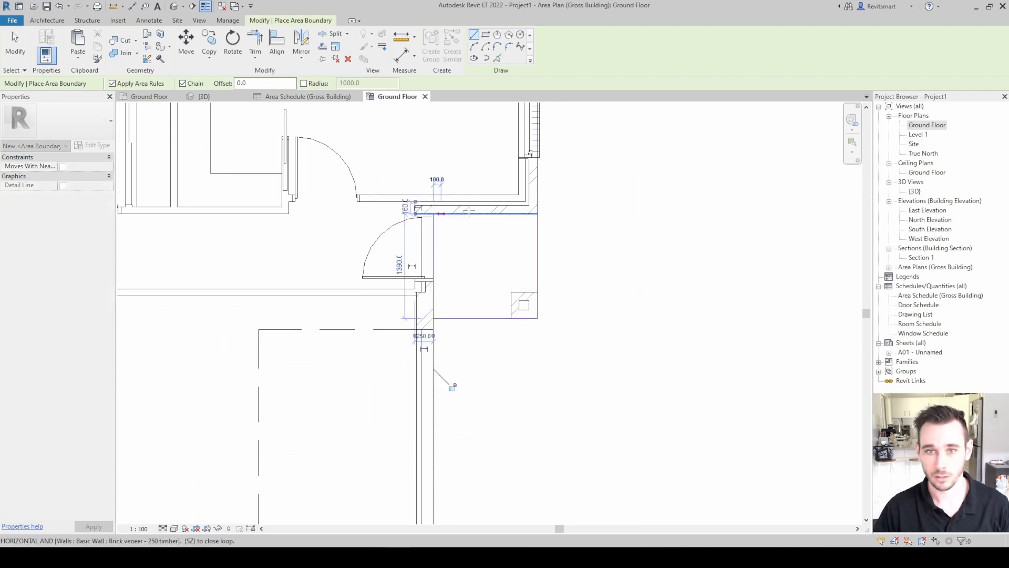
pyautogui.click(537, 213)
pyautogui.press('Escape')
pyautogui.scroll(-4, 581, 311)
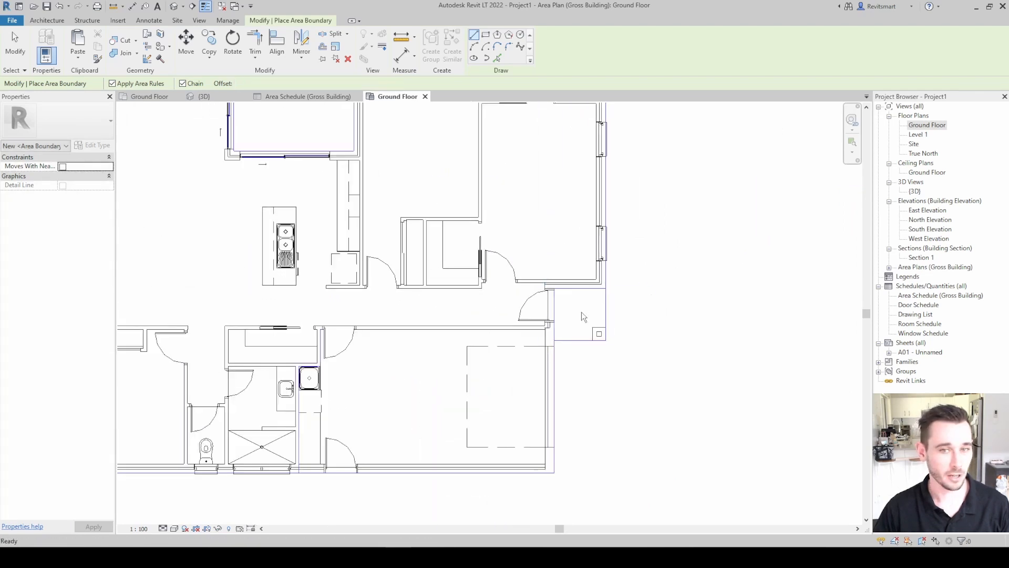
pyautogui.press('Escape')
# Place tagged areas in the recessed outdoor area, the house interior and the porch.
pyautogui.moveTo(568, 283); pyautogui.dragTo(645, 356, button='middle')
pyautogui.scroll(-1, 578, 295)
pyautogui.scroll(-2, 641, 354)
pyautogui.click(533, 56)
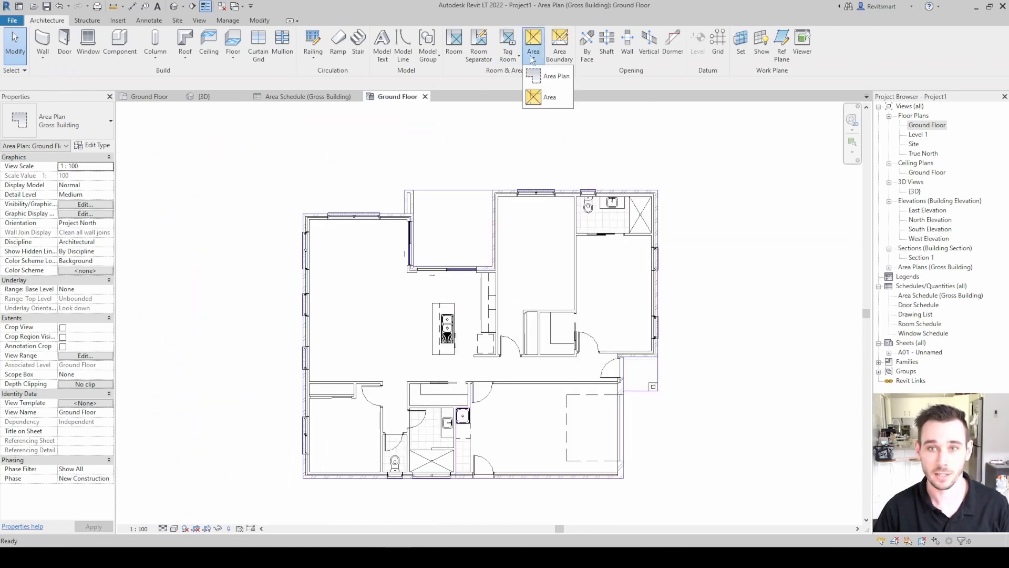
pyautogui.click(544, 127)
pyautogui.moveTo(533, 279); pyautogui.dragTo(451, 266, button='middle')
pyautogui.click(538, 56)
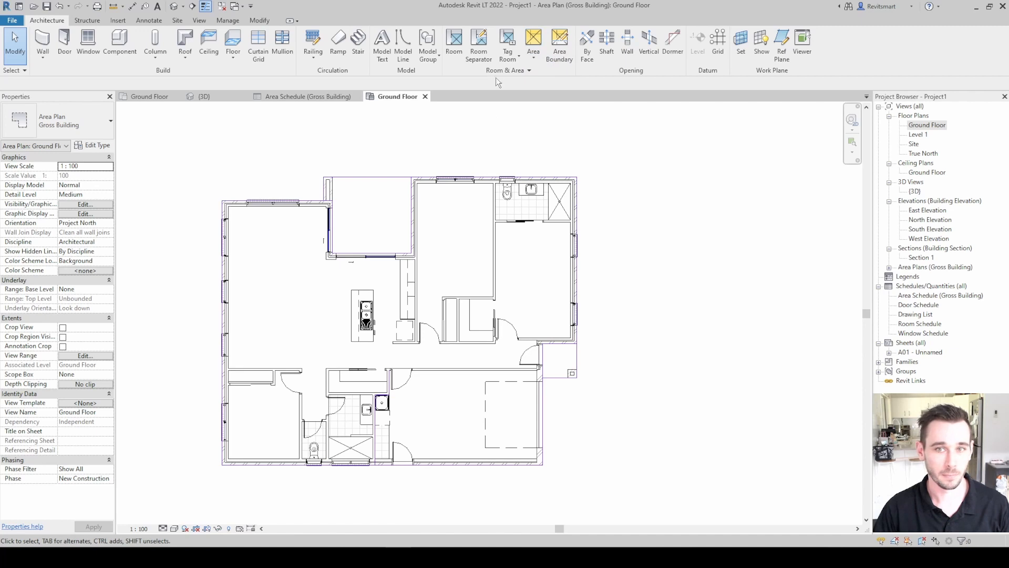
pyautogui.click(533, 52)
pyautogui.click(550, 98)
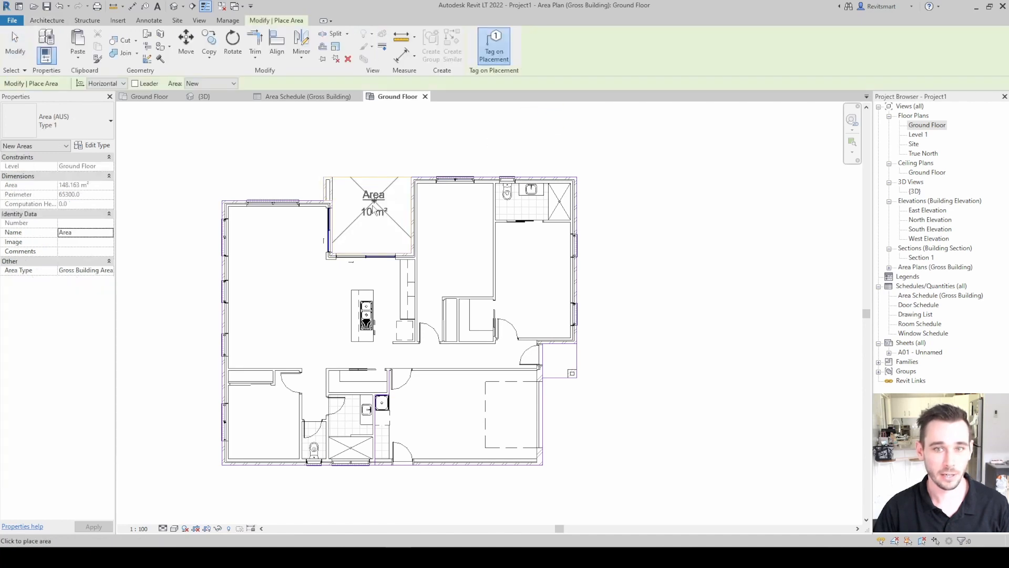
pyautogui.click(376, 214)
pyautogui.click(379, 321)
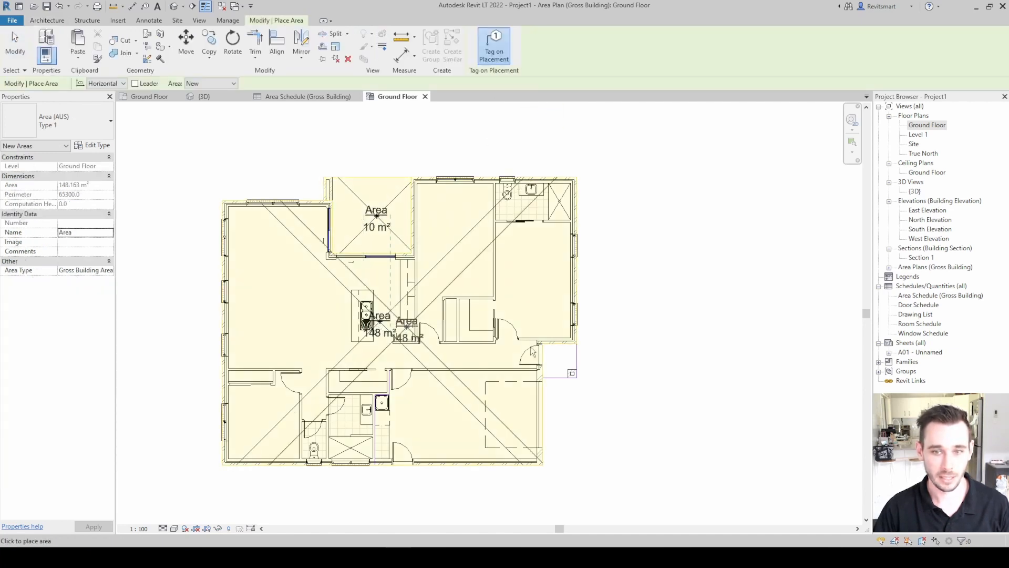
pyautogui.click(559, 360)
pyautogui.press('Escape')
pyautogui.press('Escape')
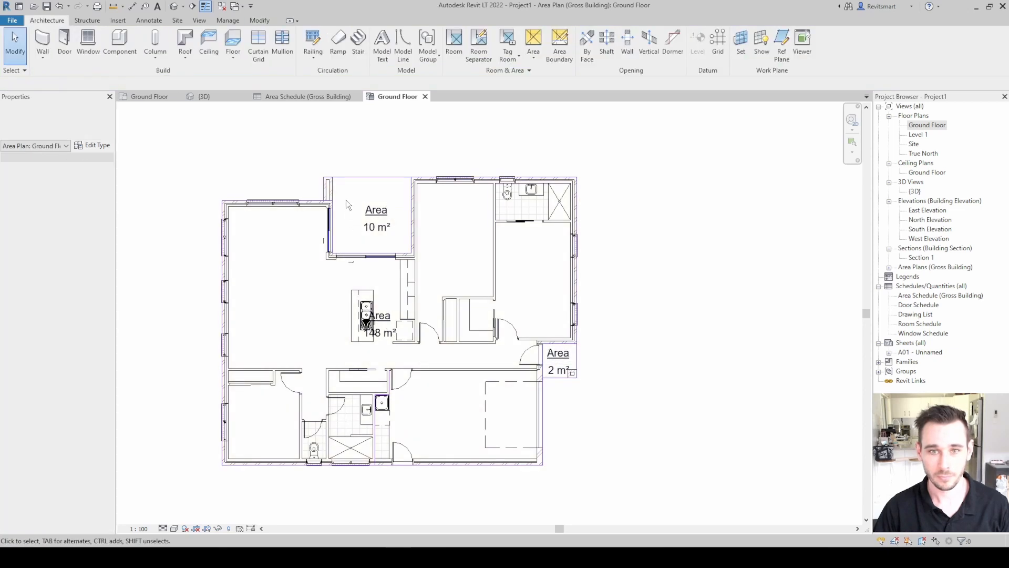
# Rename the recessed outdoor area as "ALFRESCO:" and the house interior area as "LIVING:".
pyautogui.doubleClick(380, 207)
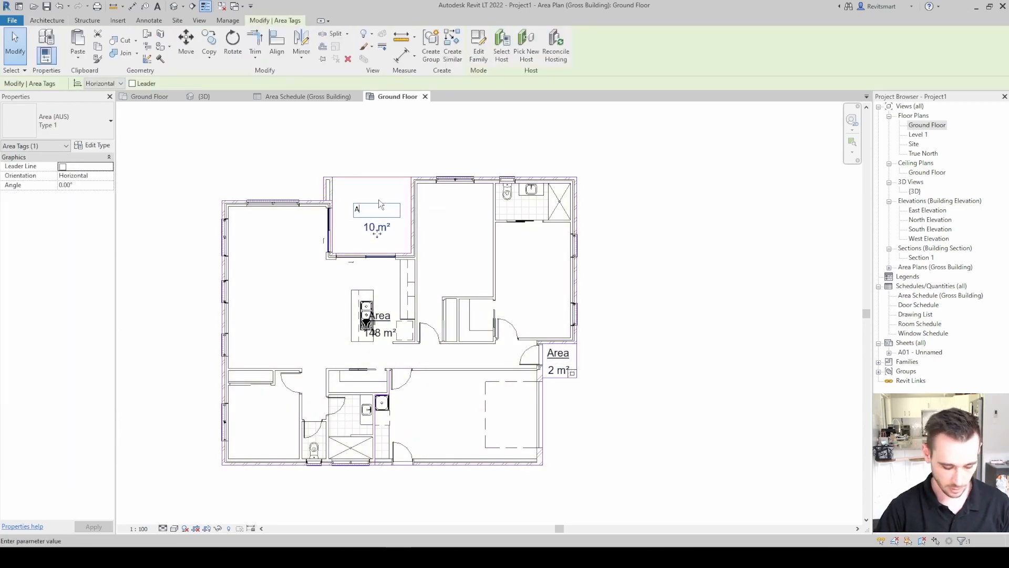
pyautogui.write('ALFRESCO')
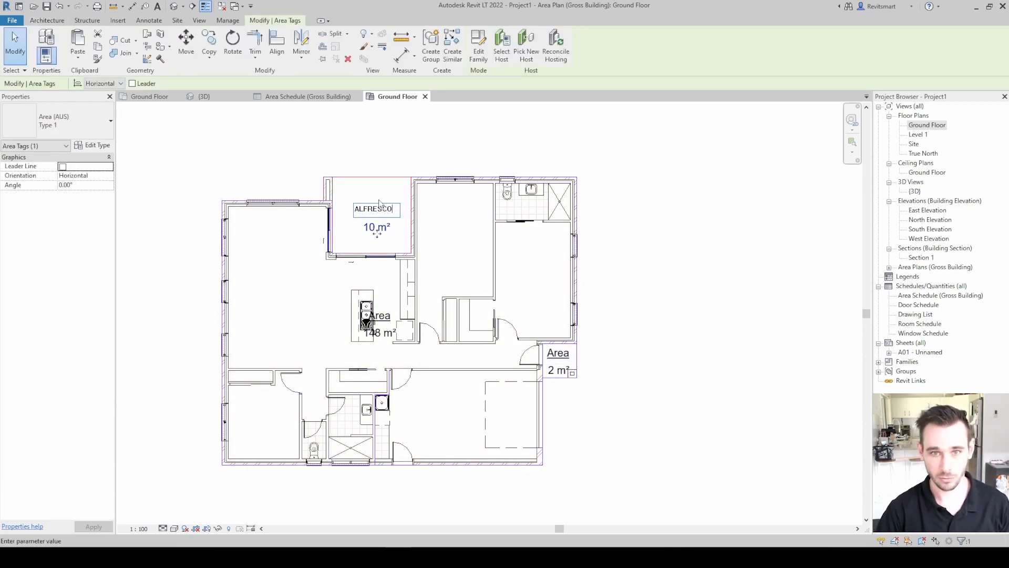
pyautogui.write(':')
pyautogui.press('Return')
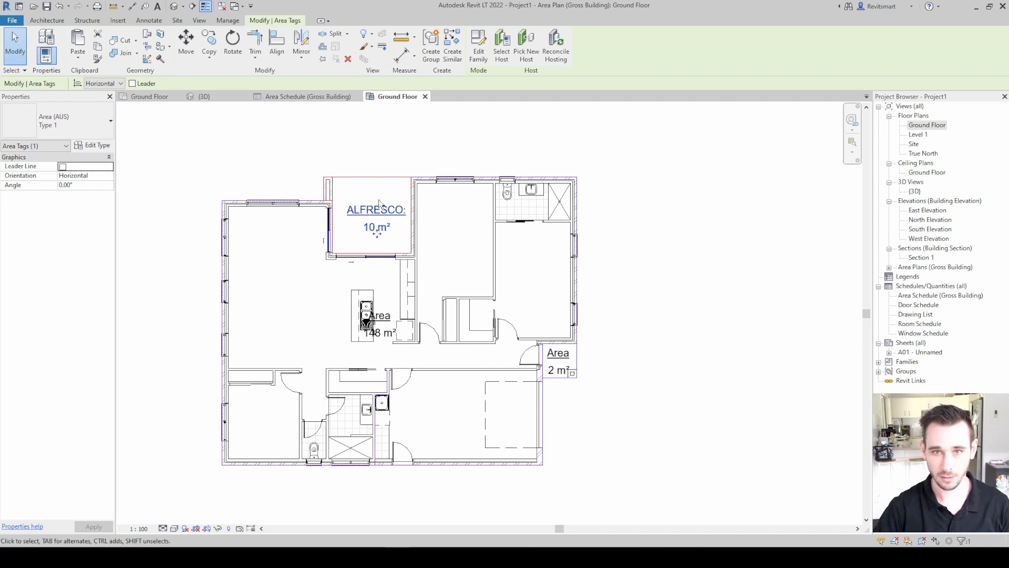
pyautogui.click(382, 316)
pyautogui.click(379, 315)
pyautogui.write('LIVING')
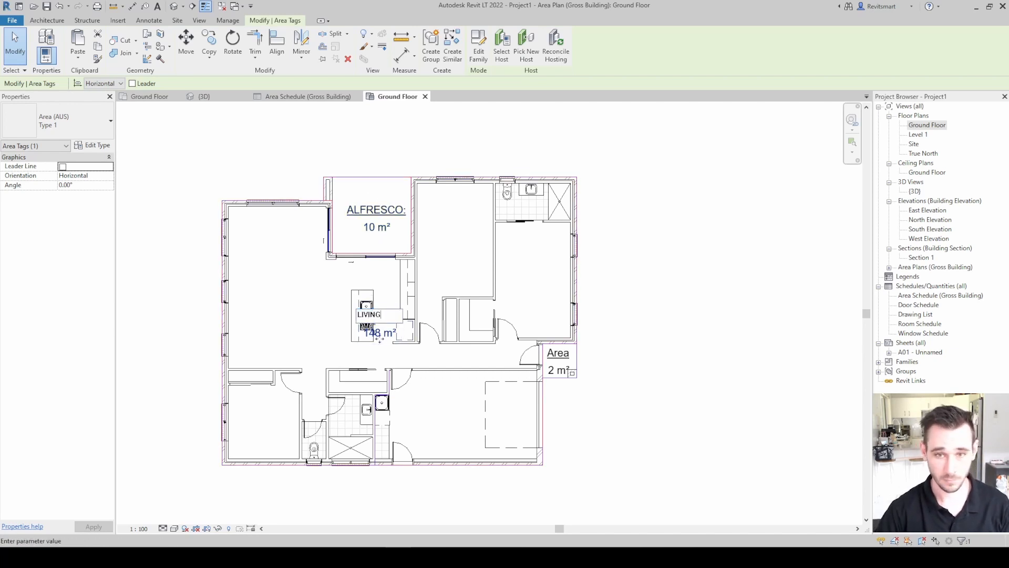
pyautogui.write(':')
pyautogui.press('Return')
# Rename the area beside the front entry as "PORCH:".
pyautogui.click(560, 354)
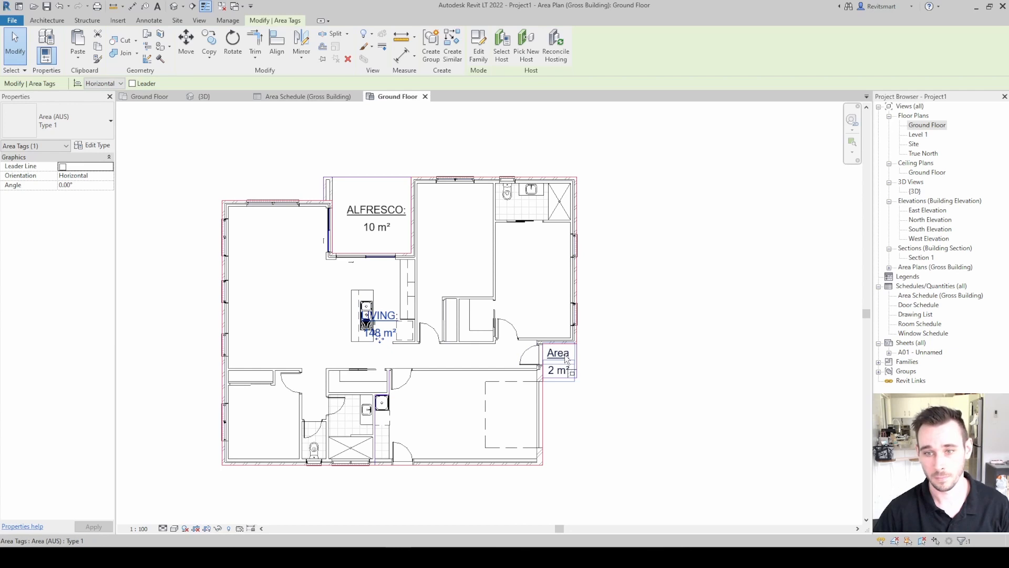
pyautogui.click(571, 351)
pyautogui.write('PORCH:')
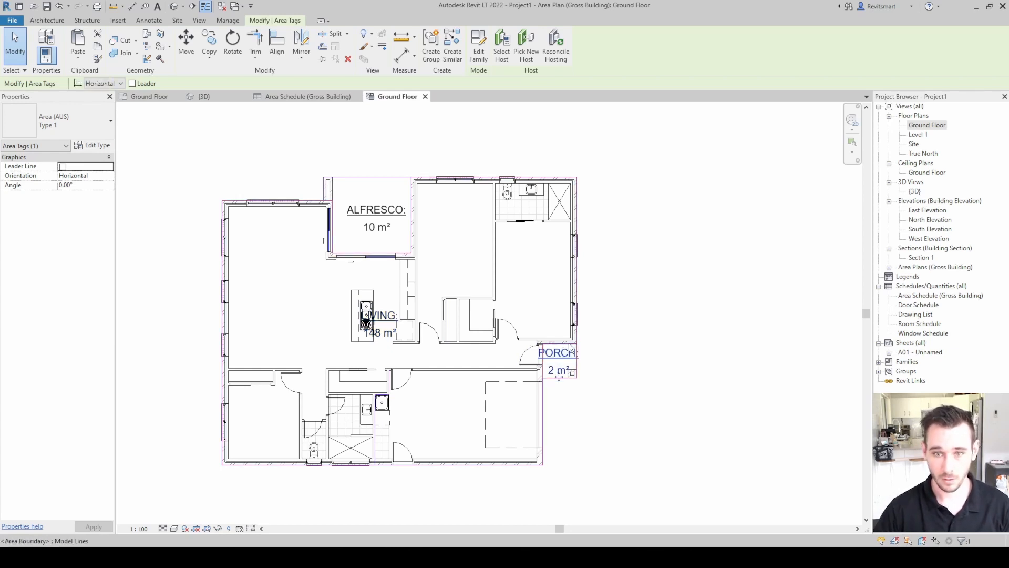
pyautogui.click(604, 418)
pyautogui.scroll(3, 399, 368)
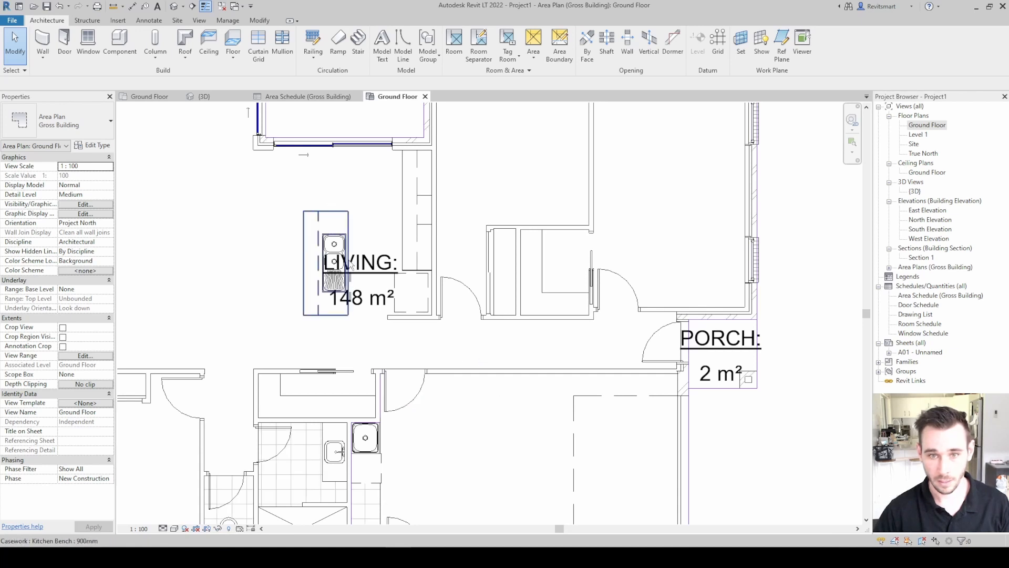
pyautogui.click(370, 260)
pyautogui.scroll(-3, 370, 259)
pyautogui.press('Escape')
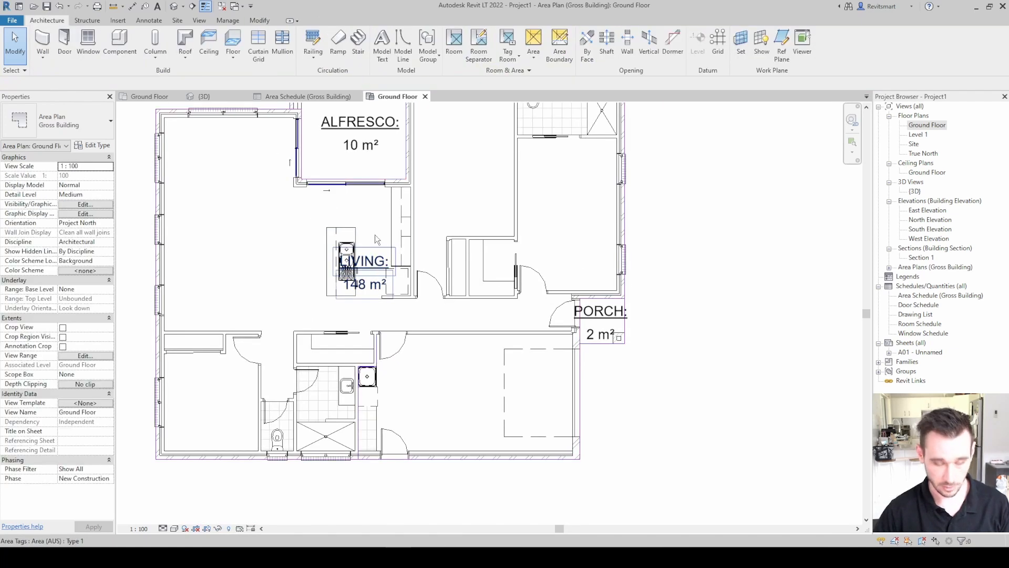
# Draw the missing area boundary line along the wall between garage and hallway, from the pantry corner to the garage's front face.
pyautogui.click(534, 57)
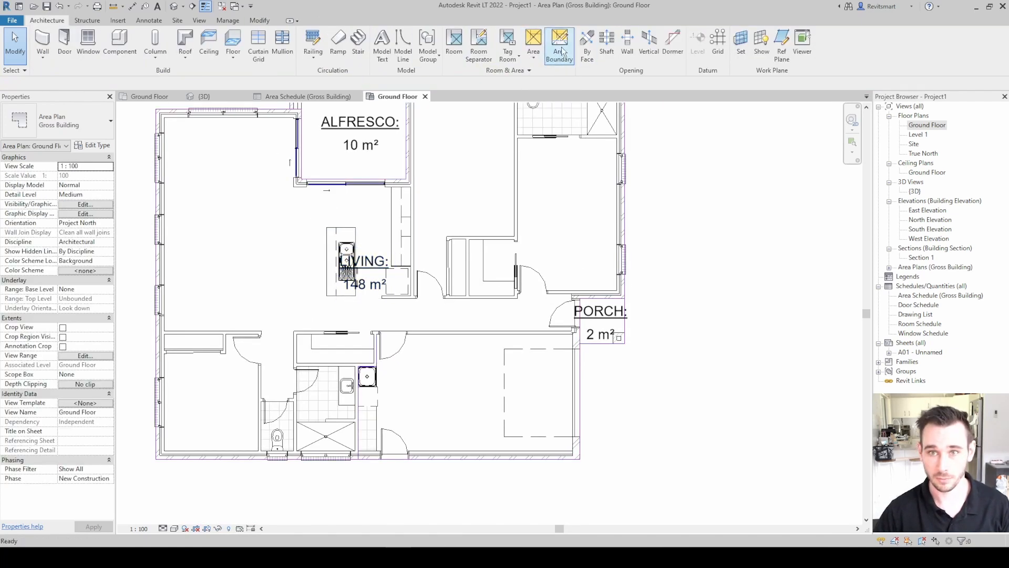
pyautogui.click(556, 53)
pyautogui.scroll(2, 389, 316)
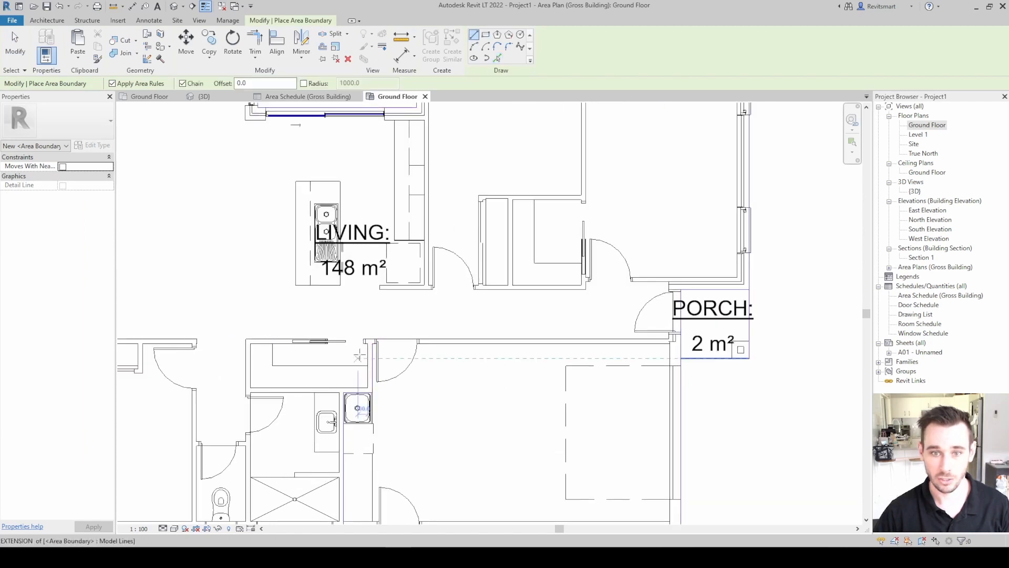
pyautogui.click(372, 343)
pyautogui.click(686, 343)
pyautogui.press('Escape')
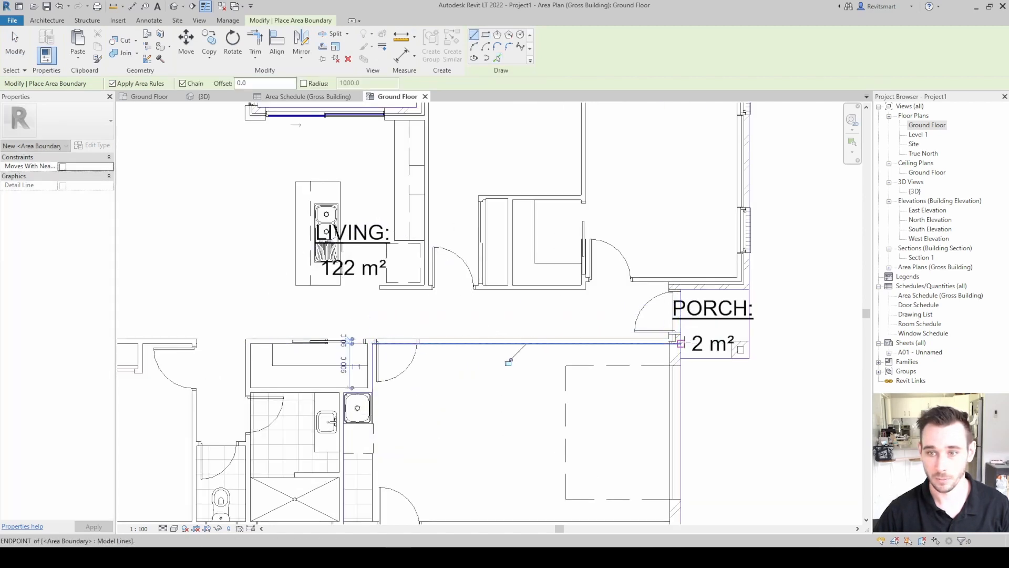
pyautogui.scroll(-3, 651, 247)
pyautogui.press('Escape')
# Place a tagged area in the garage and rename it "GARAGE:".
pyautogui.click(533, 58)
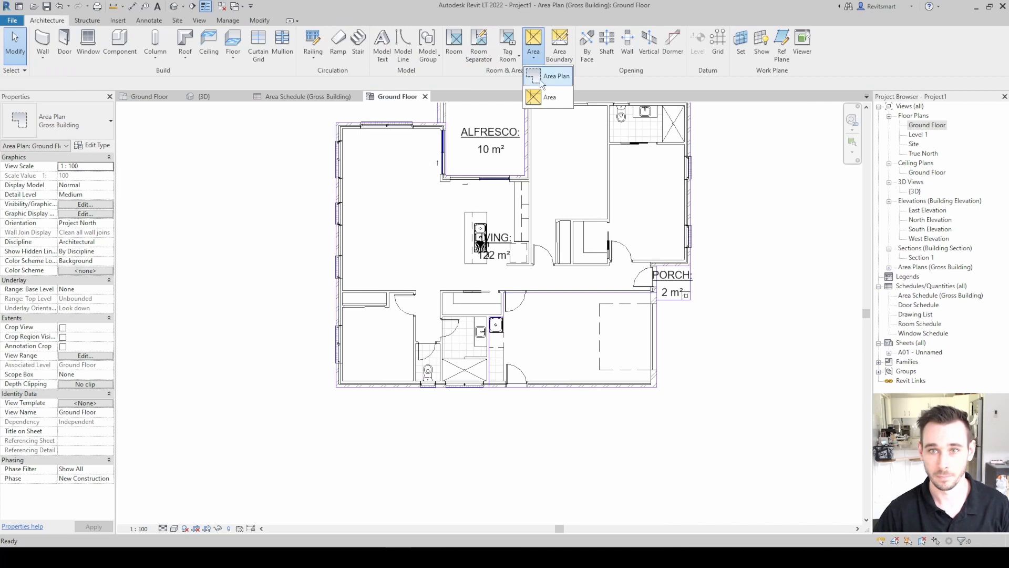
pyautogui.click(541, 78)
pyautogui.click(573, 341)
pyautogui.press('Escape')
pyautogui.doubleClick(571, 331)
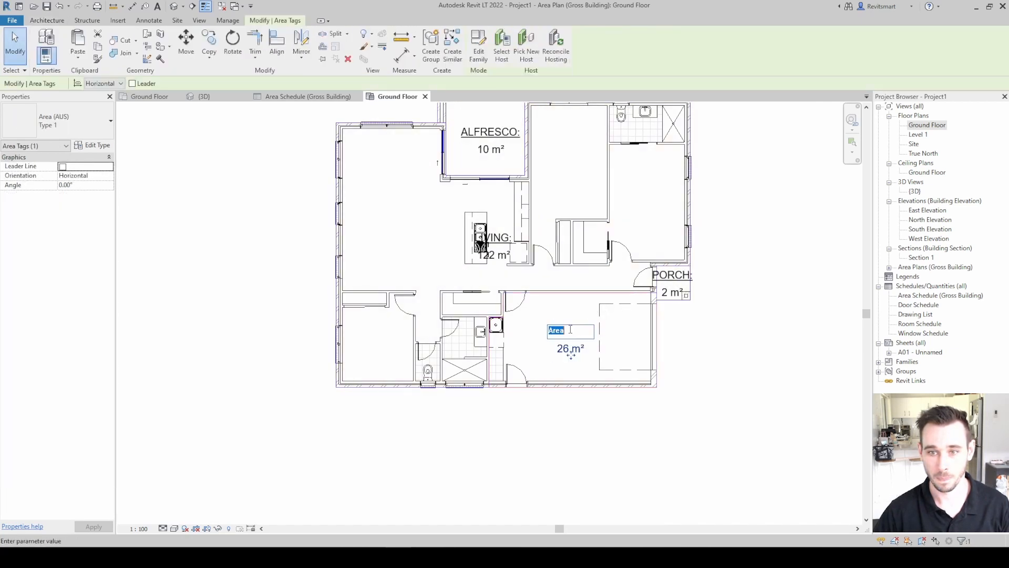
pyautogui.write('GARAGE')
pyautogui.press('Return')
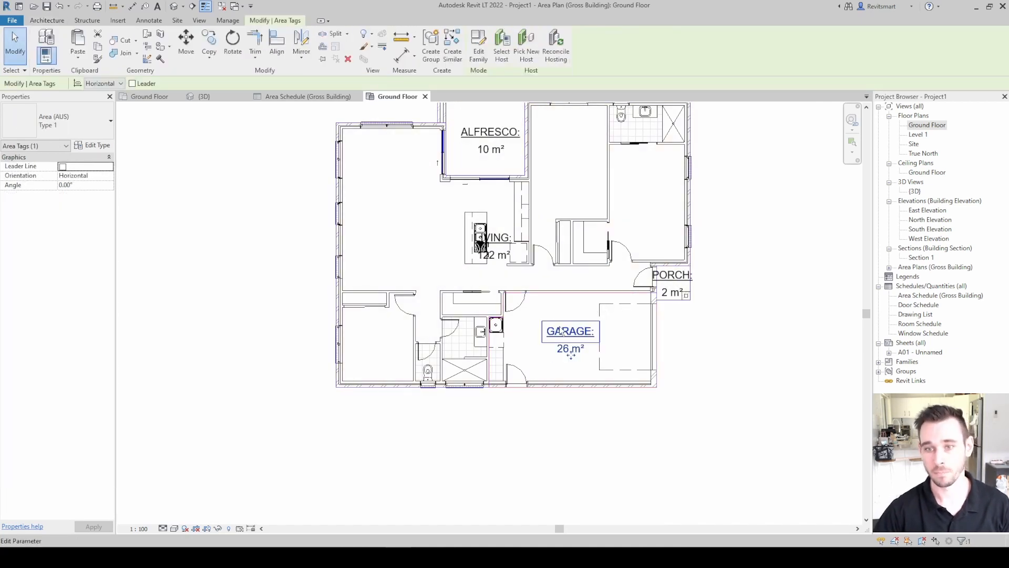
pyautogui.click(668, 306)
# Open the gross building area schedule to check the listed area names and sizes.
pyautogui.moveTo(668, 306); pyautogui.dragTo(573, 372, button='middle')
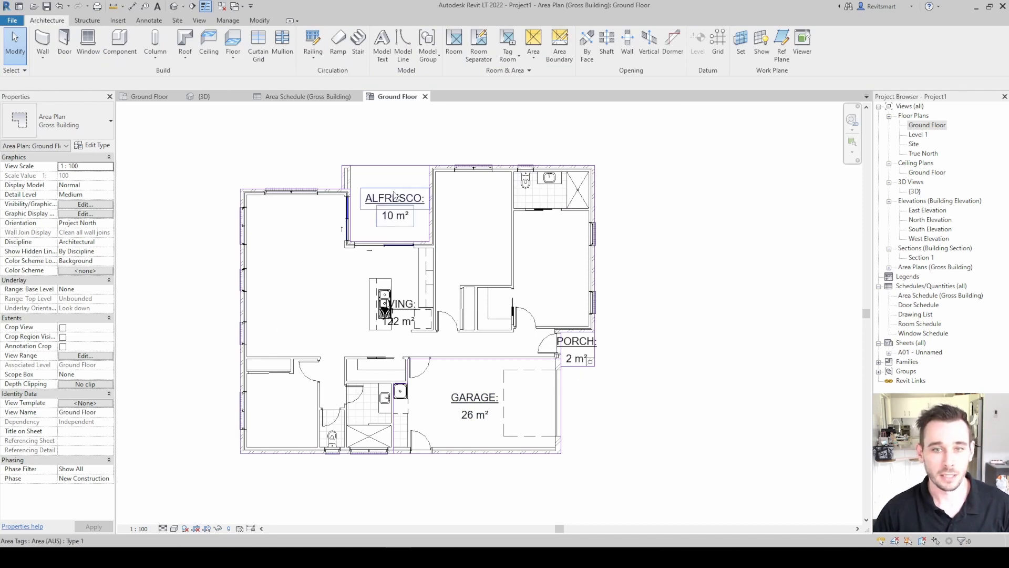
pyautogui.moveTo(784, 360); pyautogui.dragTo(783, 354, button='middle')
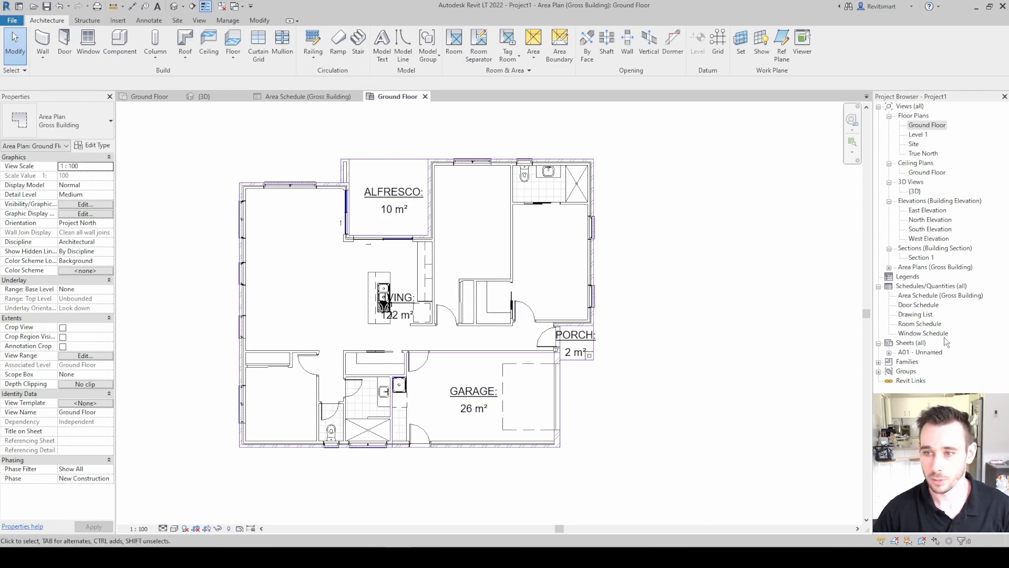
pyautogui.doubleClick(940, 295)
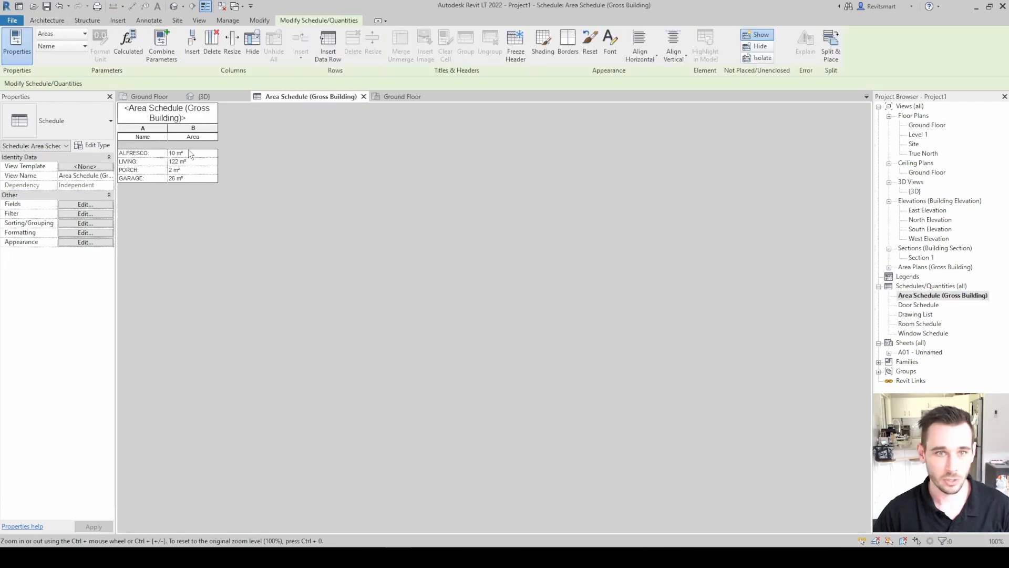
# Open sheet A01 and expand the list of gross building area plans.
pyautogui.doubleClick(920, 350)
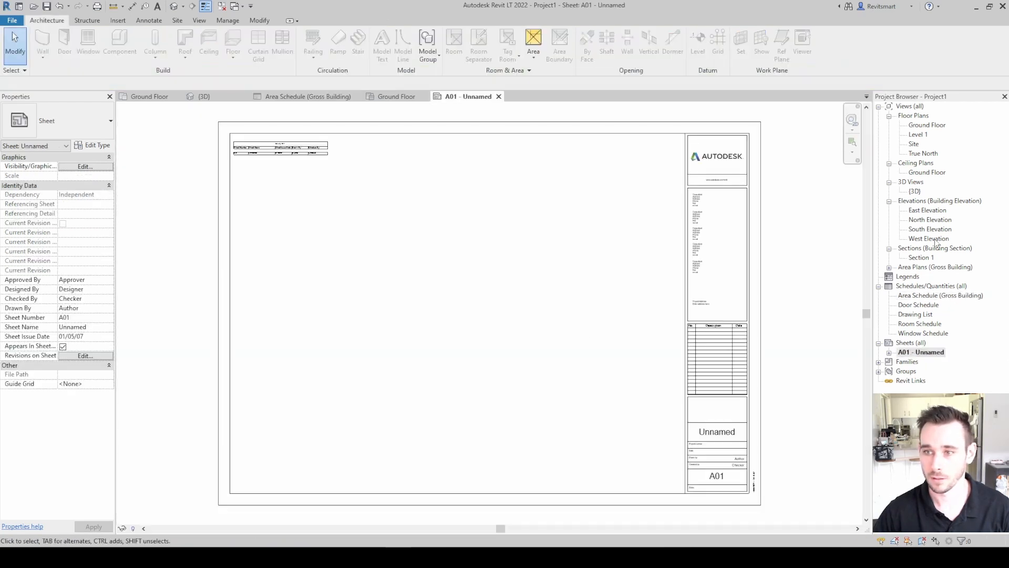
pyautogui.rightClick(889, 268)
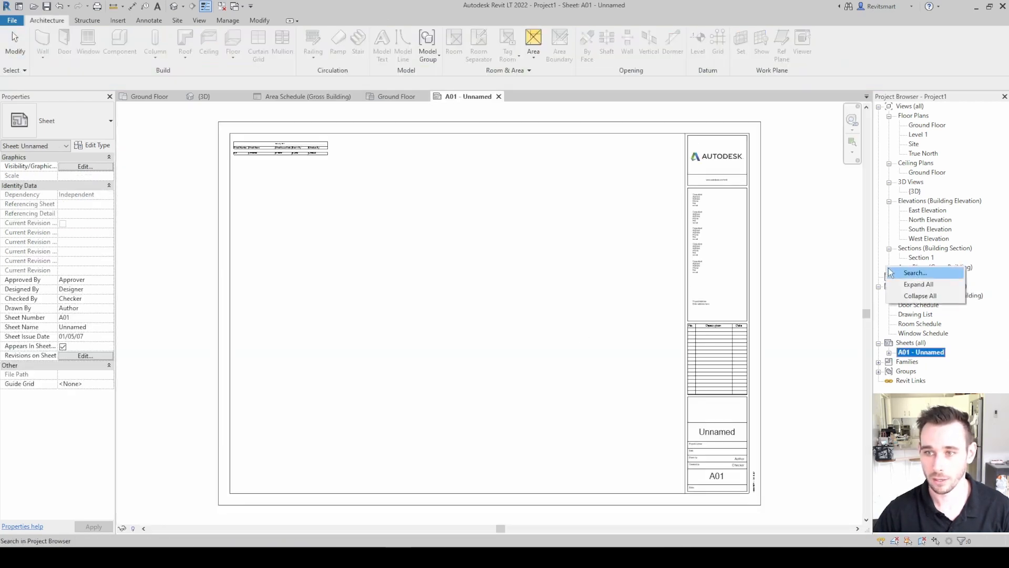
pyautogui.click(892, 271)
pyautogui.press('Escape')
pyautogui.click(890, 267)
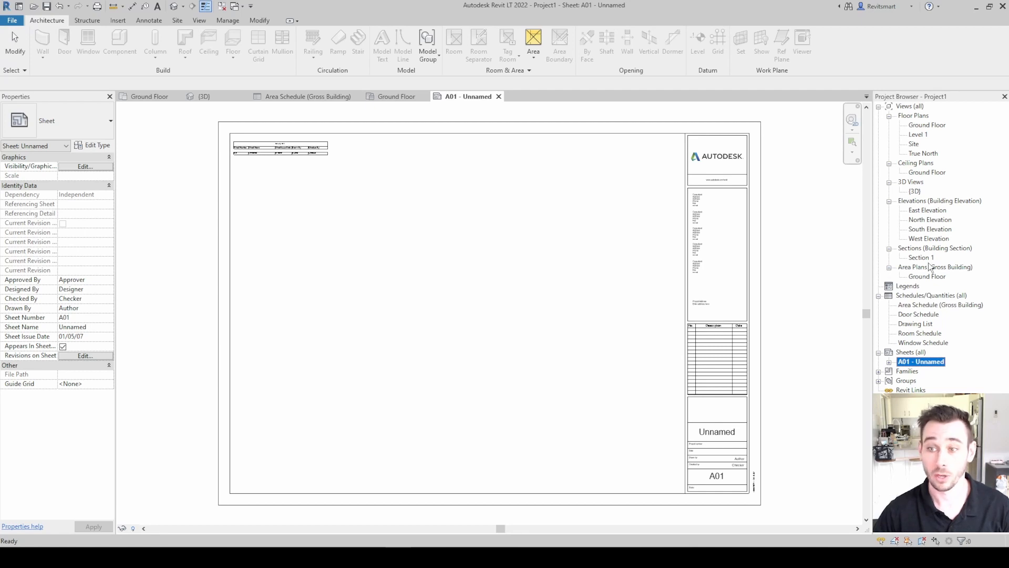
# Reopen the Ground Floor gross building area plan and review the tagged areas.
pyautogui.doubleClick(925, 276)
pyautogui.moveTo(412, 236); pyautogui.dragTo(441, 253, button='middle')
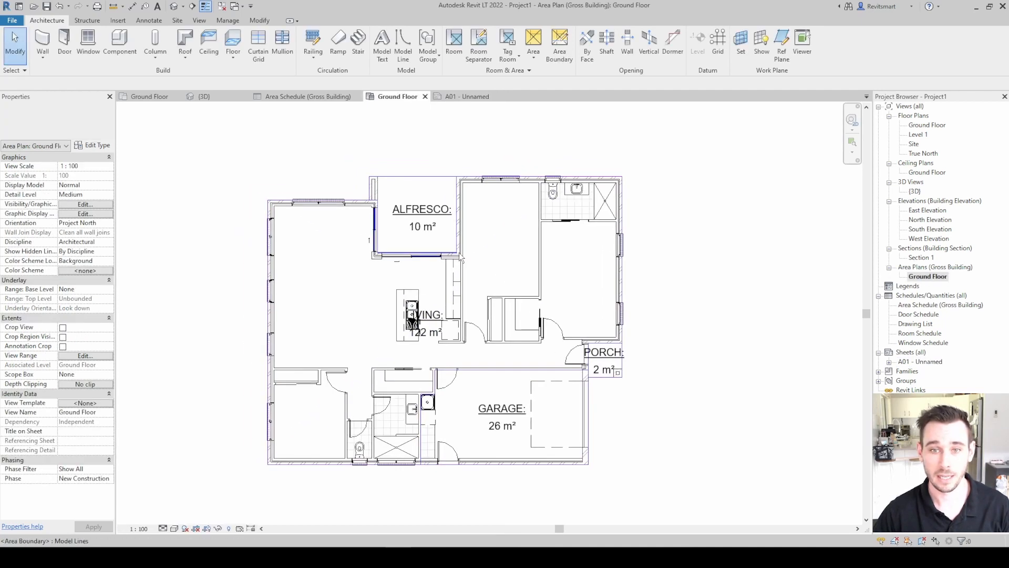
pyautogui.moveTo(721, 378); pyautogui.dragTo(690, 370, button='middle')
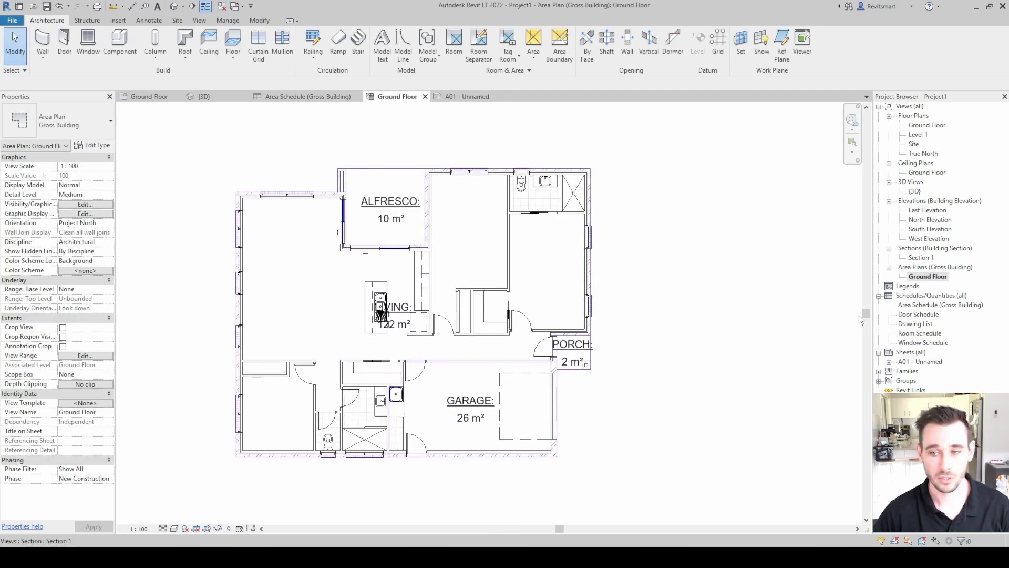
pyautogui.moveTo(645, 330); pyautogui.dragTo(650, 330, button='middle')
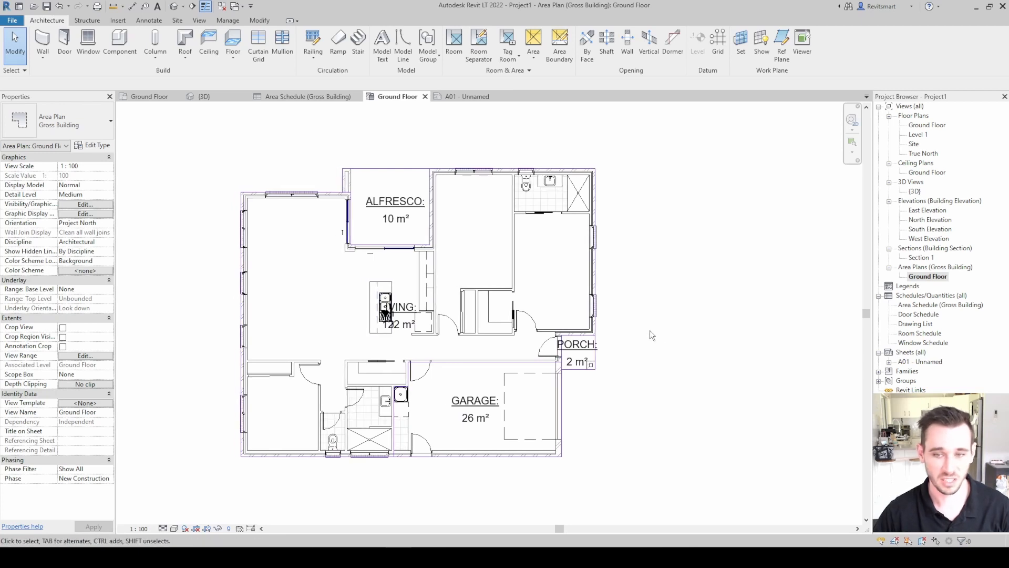
# Show the plan with true line weights and inspect the boundary lines around the alfresco, living, porch and garage areas.
pyautogui.press('t')
pyautogui.rightClick(388, 204)
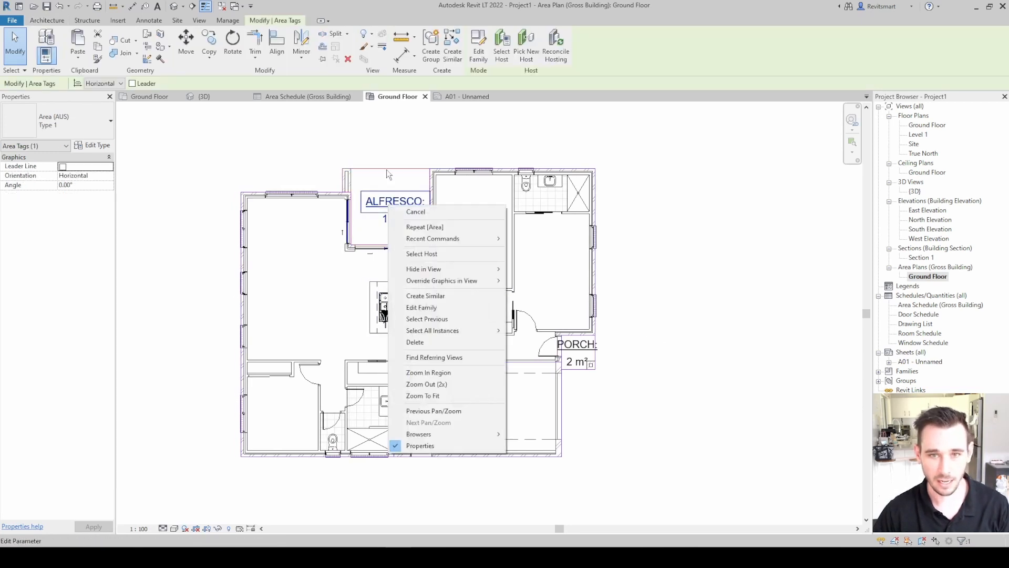
pyautogui.click(386, 168)
pyautogui.click(386, 138)
pyautogui.scroll(2, 386, 147)
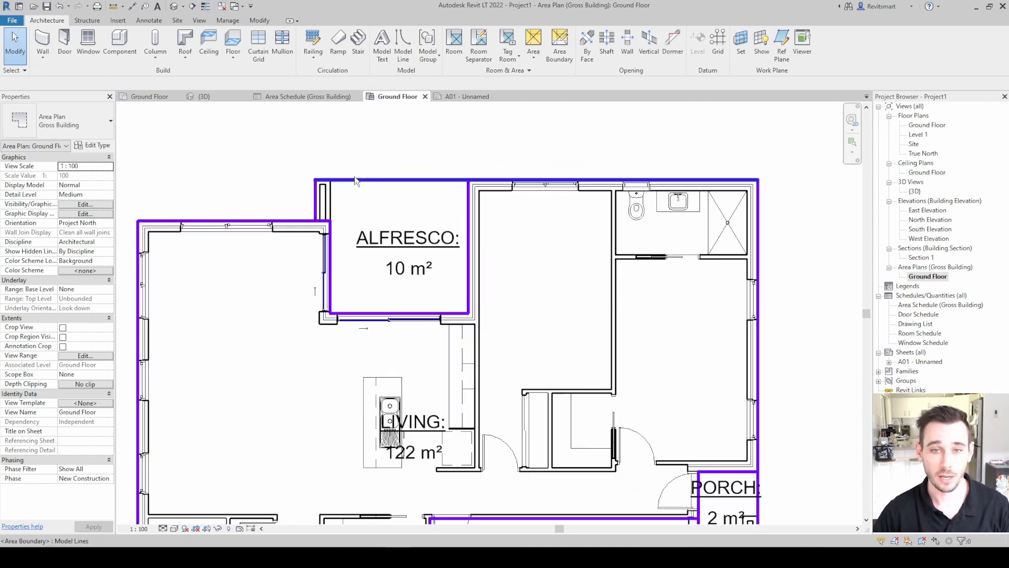
pyautogui.moveTo(385, 194); pyautogui.dragTo(386, 118, button='middle')
pyautogui.scroll(-1, 386, 118)
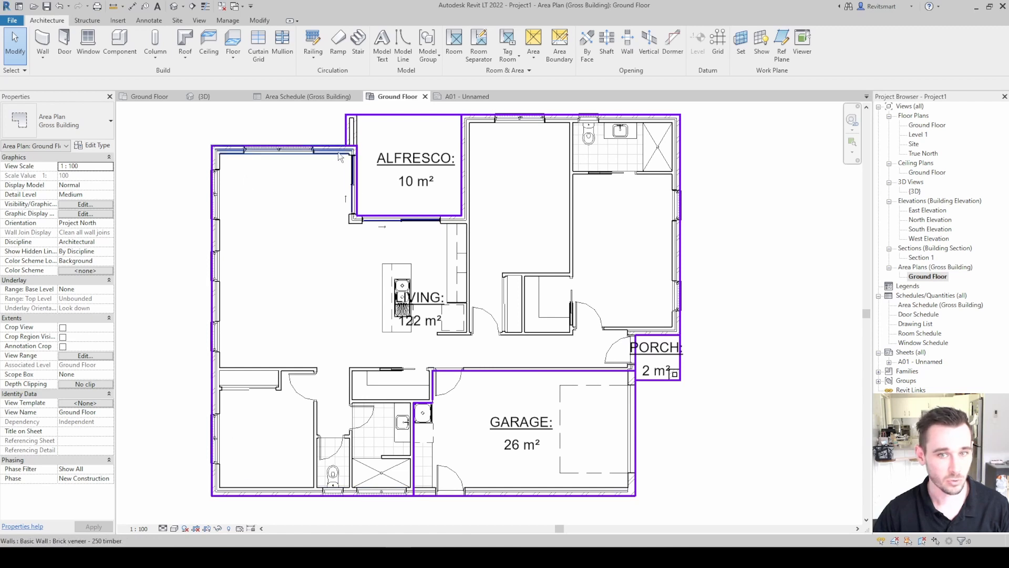
pyautogui.scroll(-1, 318, 268)
pyautogui.moveTo(433, 220); pyautogui.dragTo(491, 211, button='middle')
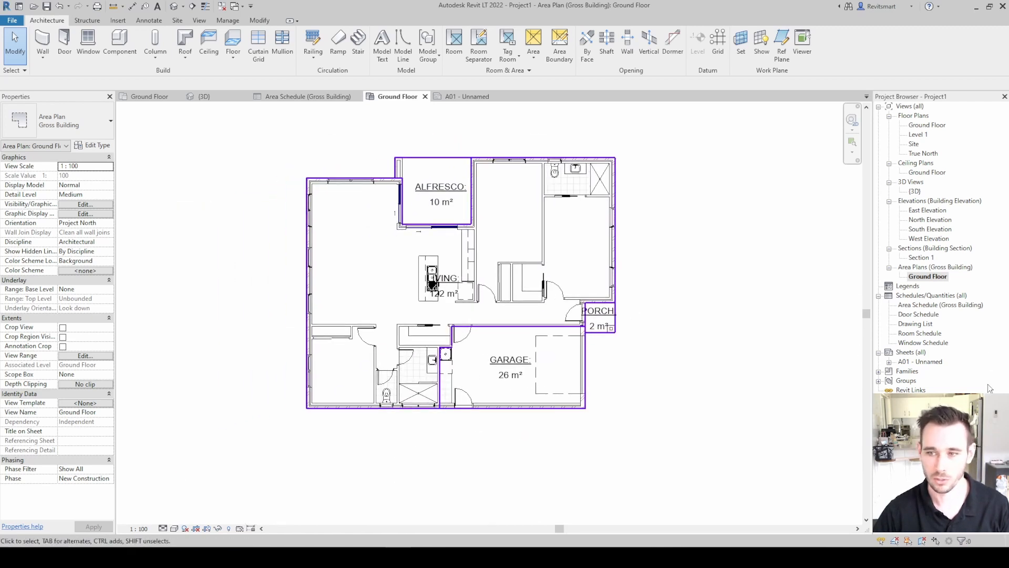
# Open sheet A01 and place the Ground Floor gross building area plan in the middle of it.
pyautogui.doubleClick(900, 353)
pyautogui.doubleClick(899, 352)
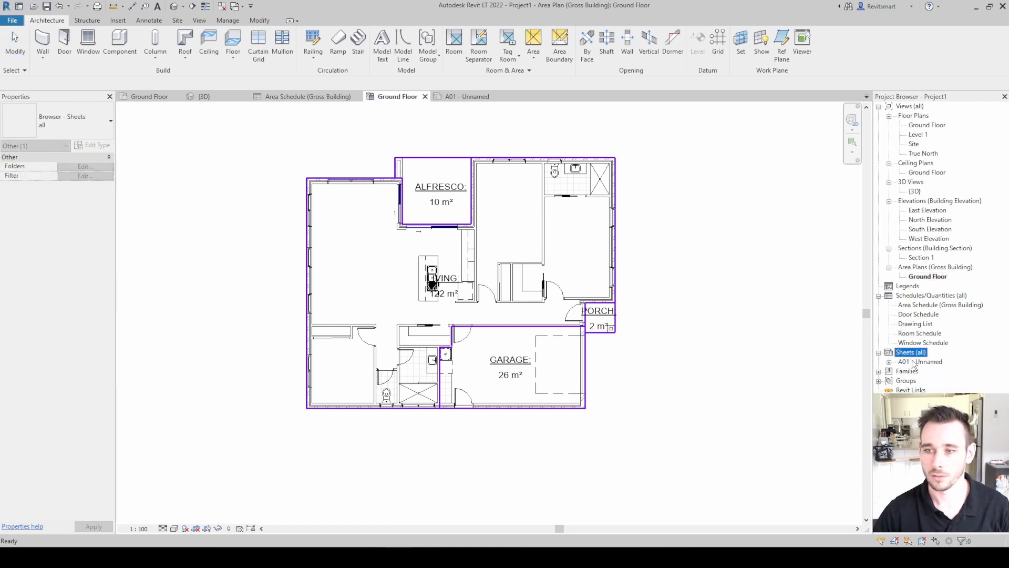
pyautogui.doubleClick(919, 362)
pyautogui.moveTo(928, 277); pyautogui.dragTo(377, 298)
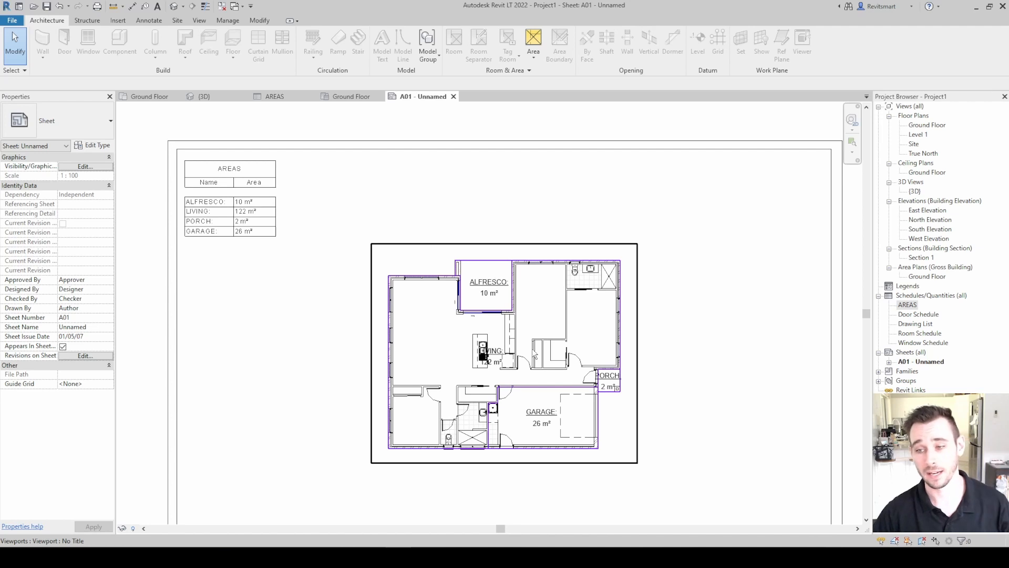
# Activate the area plan's viewport on the sheet and open the color schemes for the Areas (Gross Building) category.
pyautogui.moveTo(534, 336); pyautogui.dragTo(506, 318, button='middle')
pyautogui.scroll(-3, 505, 320)
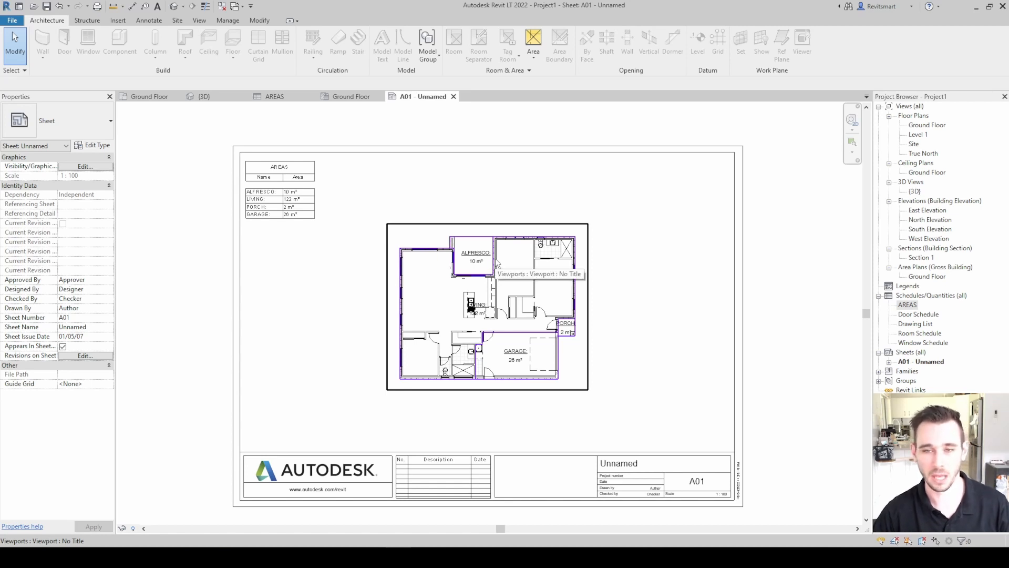
pyautogui.scroll(2, 461, 289)
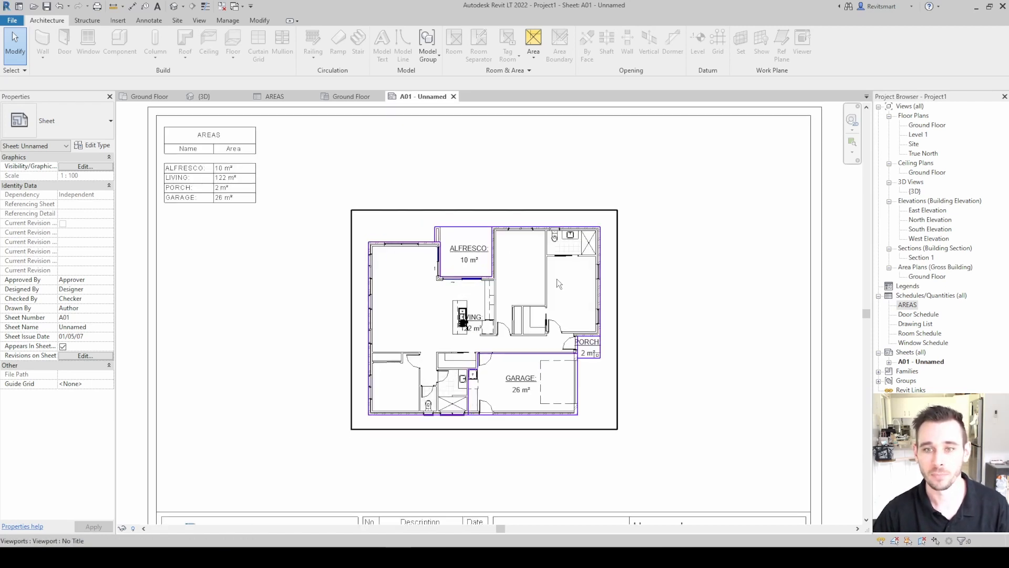
pyautogui.doubleClick(525, 266)
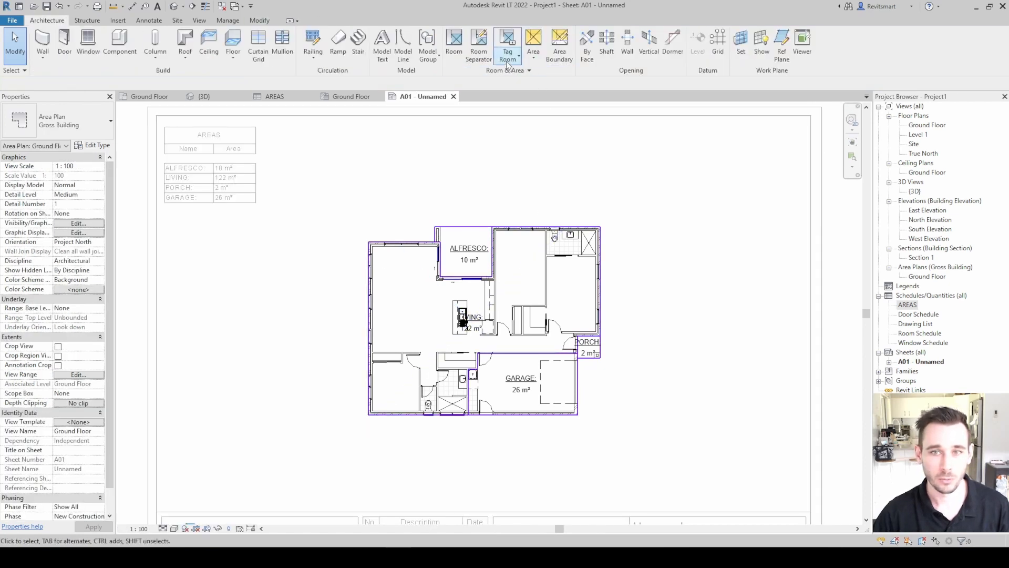
pyautogui.click(529, 71)
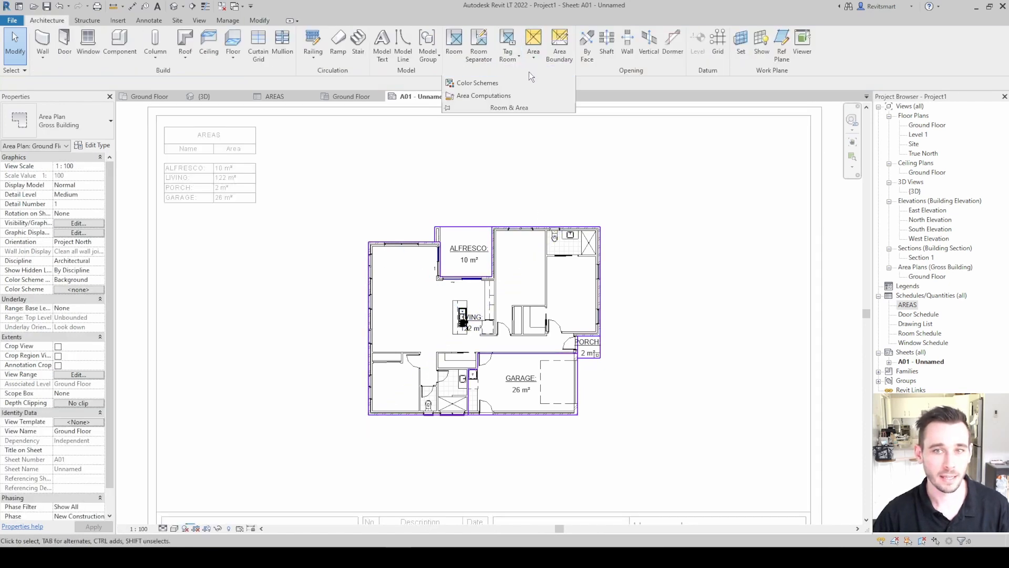
pyautogui.click(473, 84)
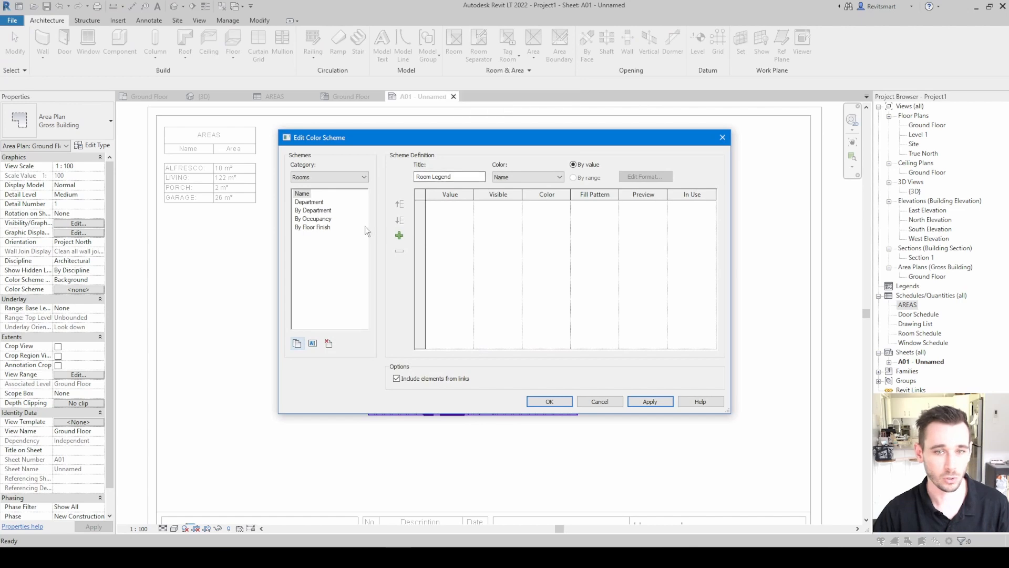
pyautogui.click(312, 181)
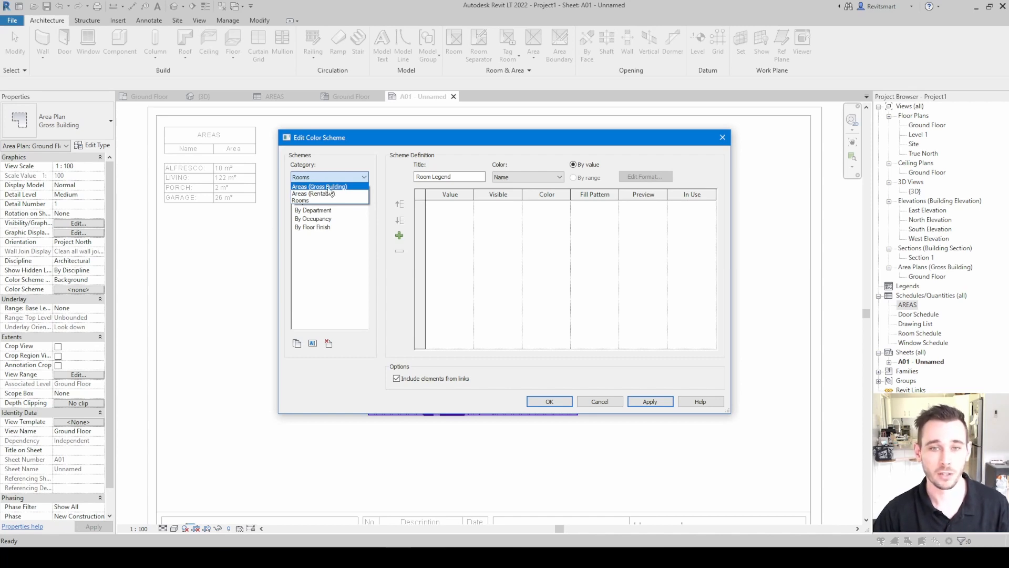
pyautogui.click(331, 188)
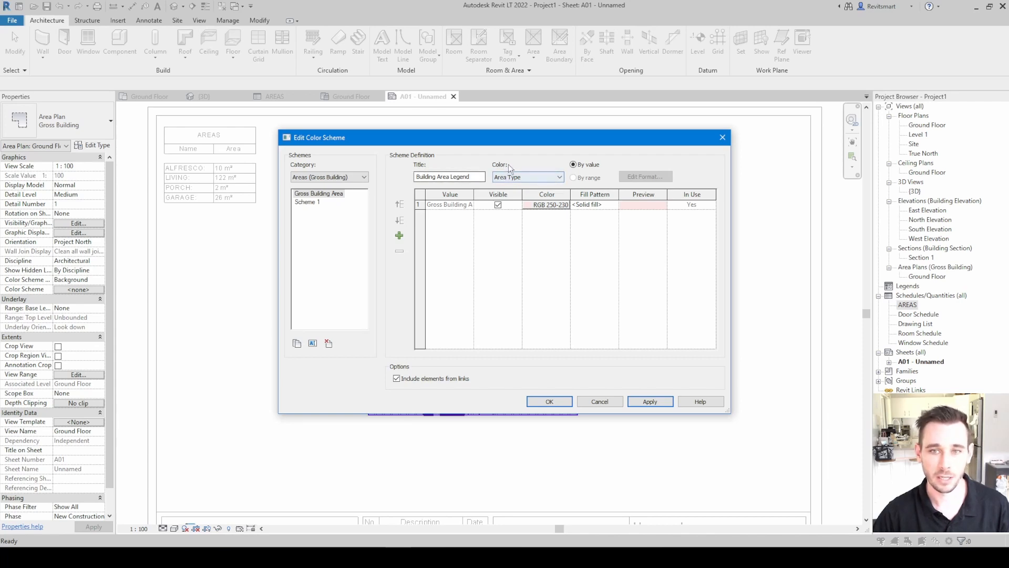
# Color the Gross Building Area scheme by Name and accept discarding the existing colors.
pyautogui.click(517, 179)
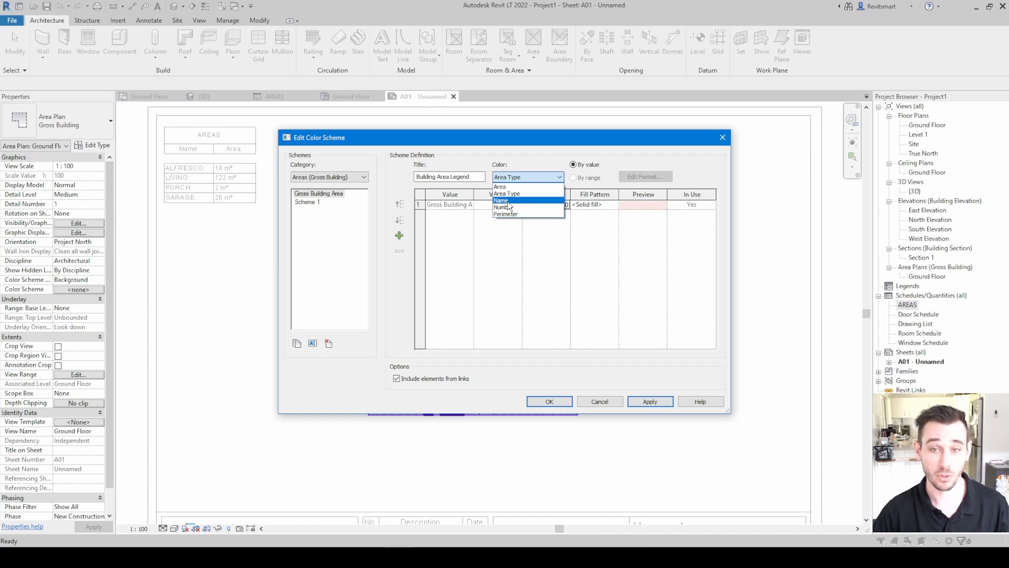
pyautogui.click(506, 201)
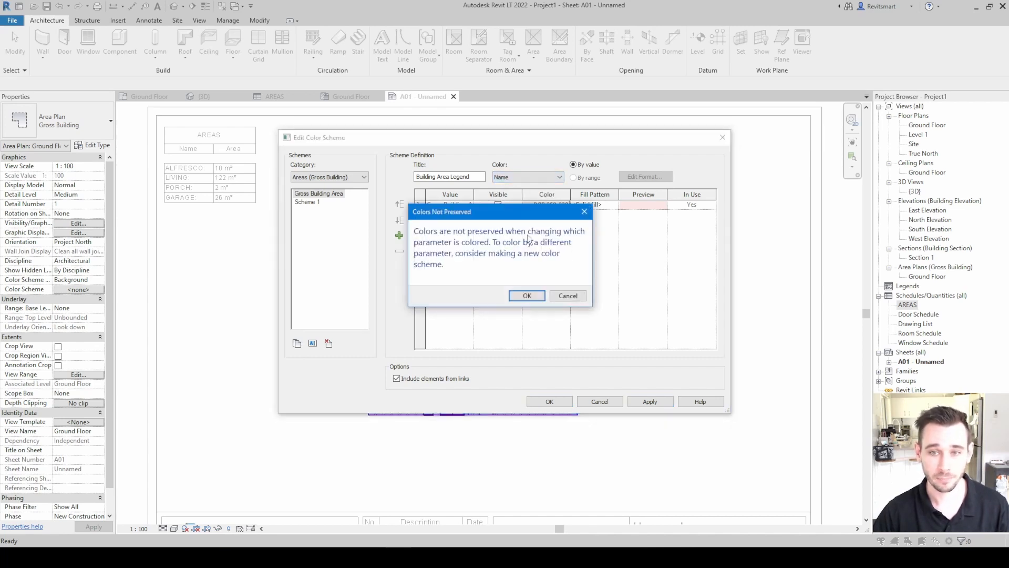
pyautogui.click(529, 295)
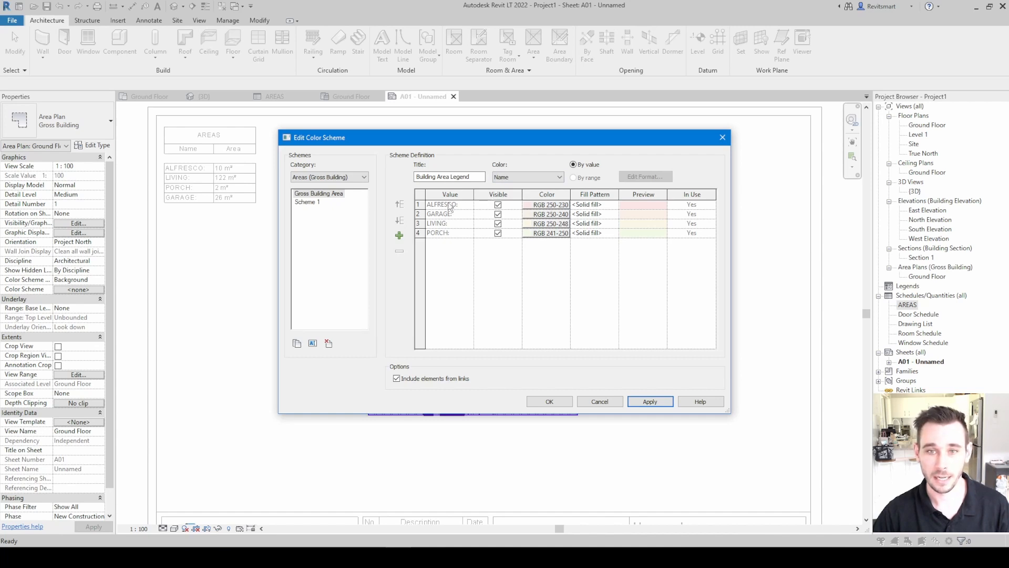
# Set the LIVING: color to light grey, RGB 204-206-204.
pyautogui.click(547, 223)
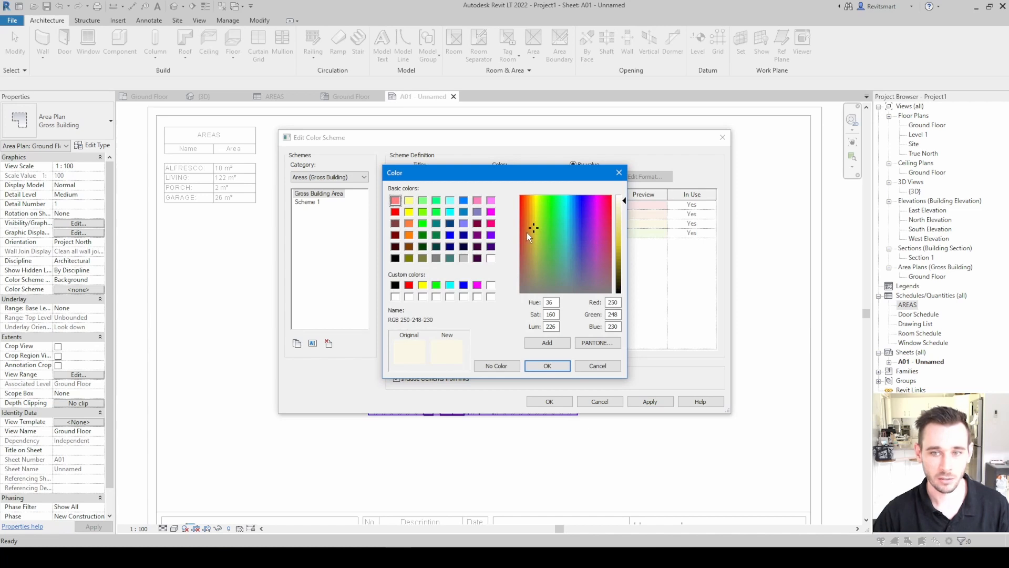
pyautogui.click(553, 281)
pyautogui.moveTo(621, 203); pyautogui.dragTo(622, 211)
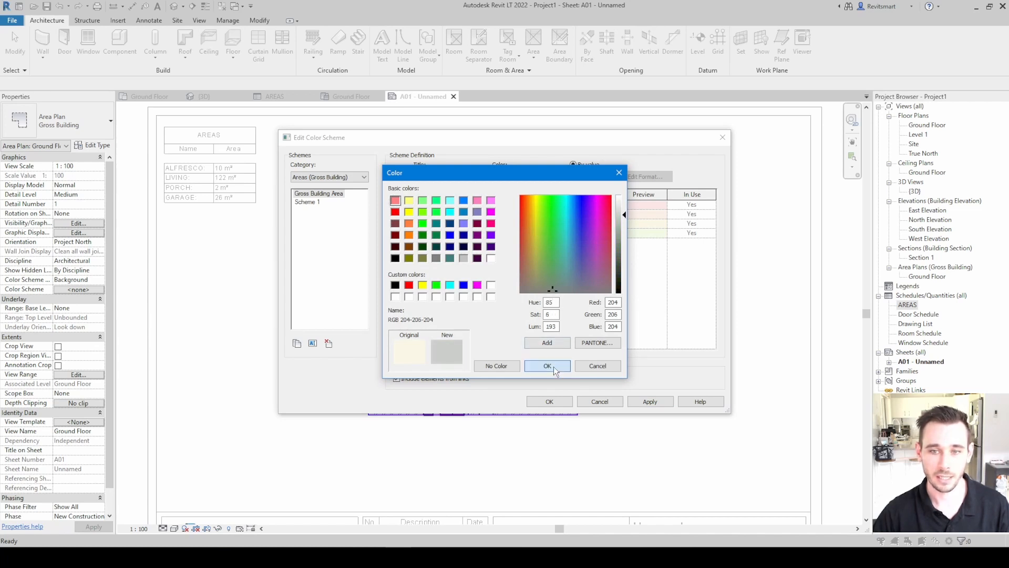
pyautogui.click(554, 367)
# Darken the ALFRESCO: color to a stronger red, RGB 236-159-159.
pyautogui.click(546, 207)
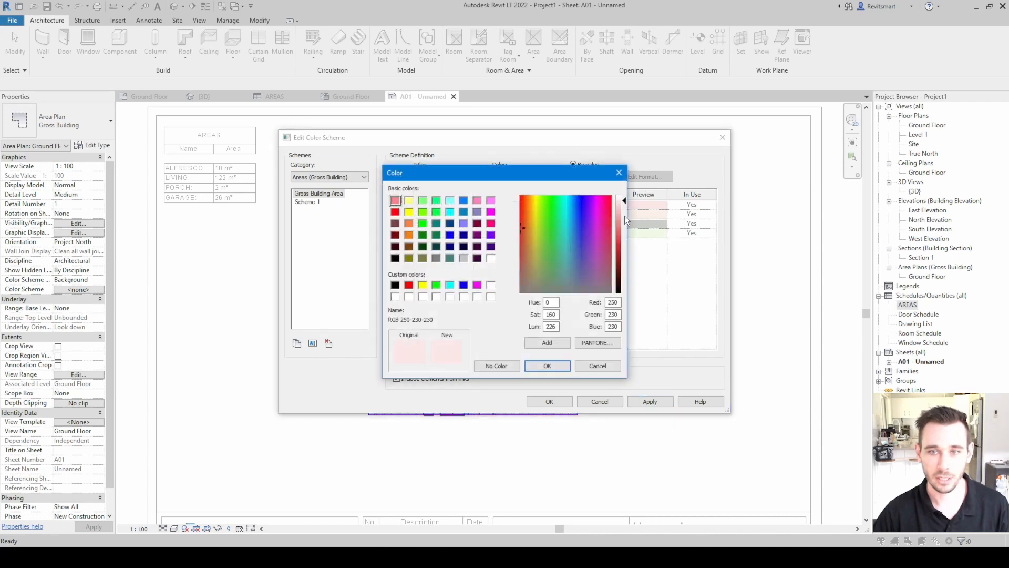
pyautogui.moveTo(623, 204); pyautogui.dragTo(621, 217)
pyautogui.click(547, 366)
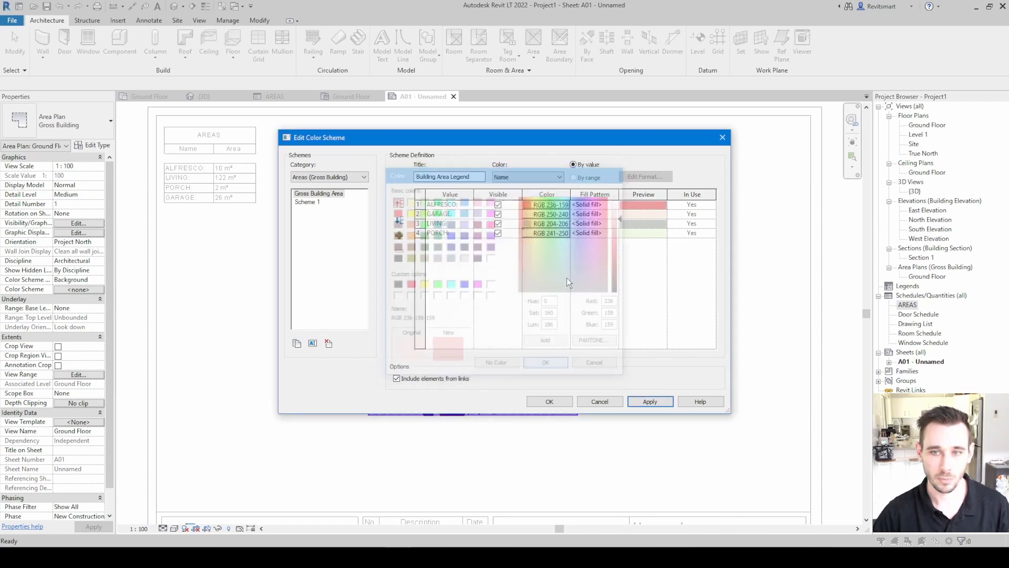
# Darken the GARAGE: color to a stronger orange and the PORCH: color to a stronger green, and apply the color scheme.
pyautogui.click(556, 215)
pyautogui.moveTo(624, 206); pyautogui.dragTo(621, 219)
pyautogui.click(547, 366)
pyautogui.click(547, 232)
pyautogui.click(547, 366)
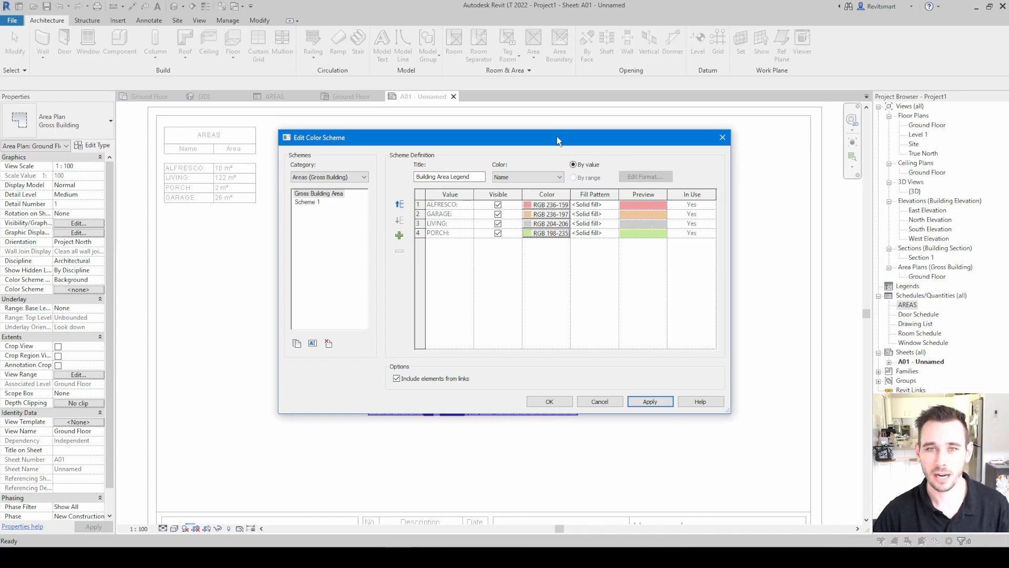
pyautogui.moveTo(557, 137); pyautogui.dragTo(516, 154)
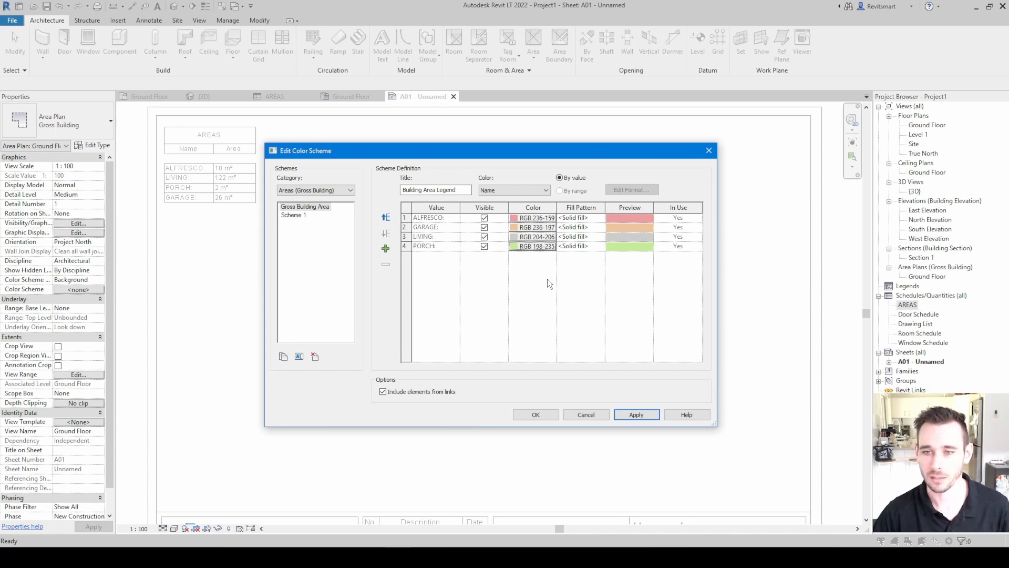
pyautogui.click(644, 418)
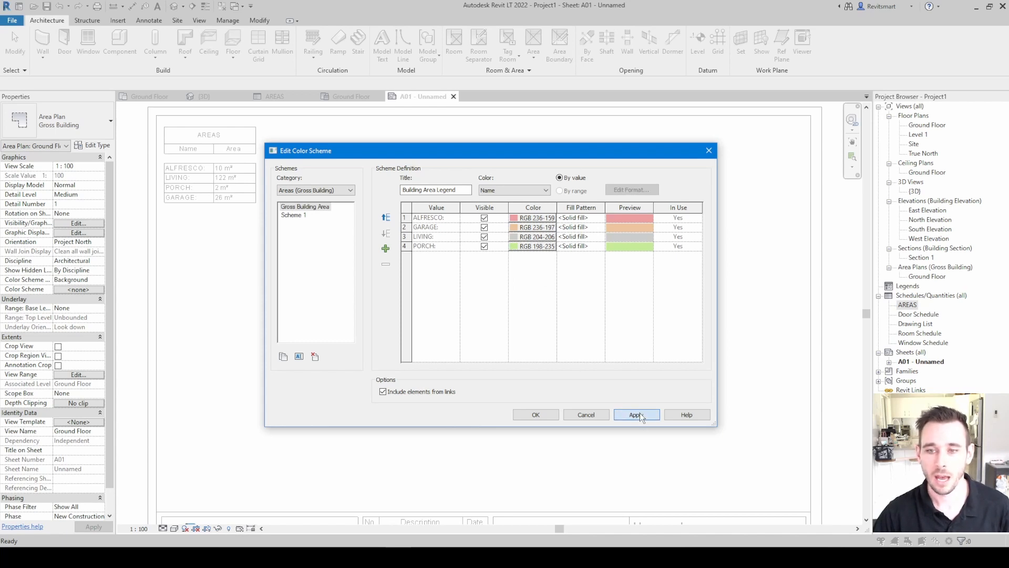
pyautogui.click(535, 413)
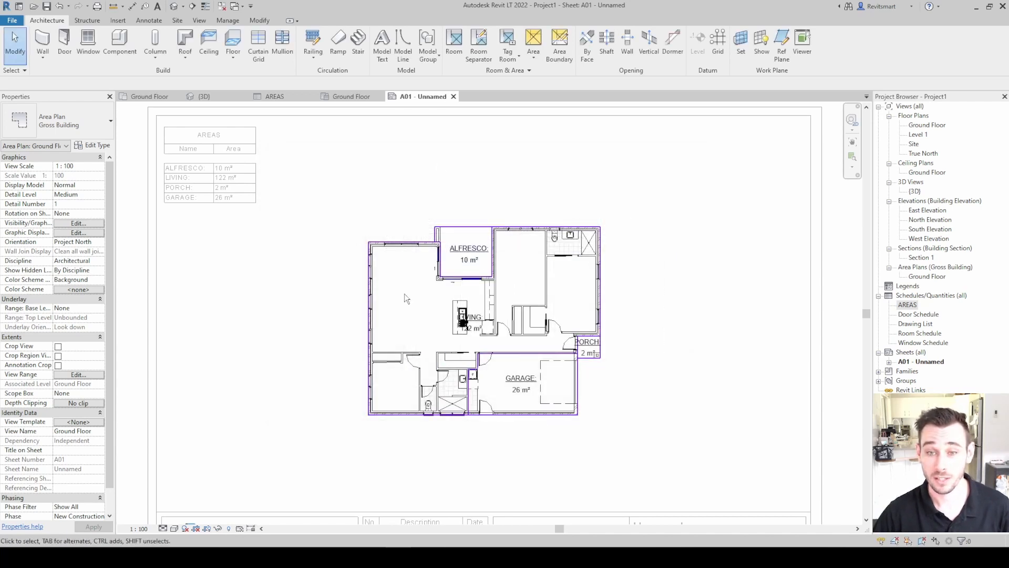
# Place a Color Fill Legend beside the plan, using space type Areas (Gross Building) and the Gross Building Area color scheme.
pyautogui.click(145, 21)
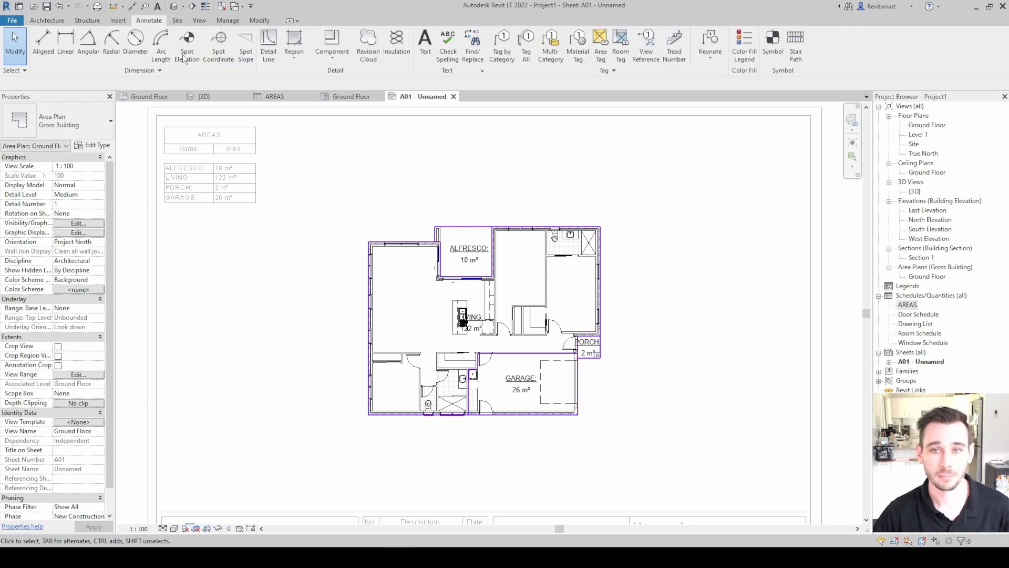
pyautogui.click(744, 52)
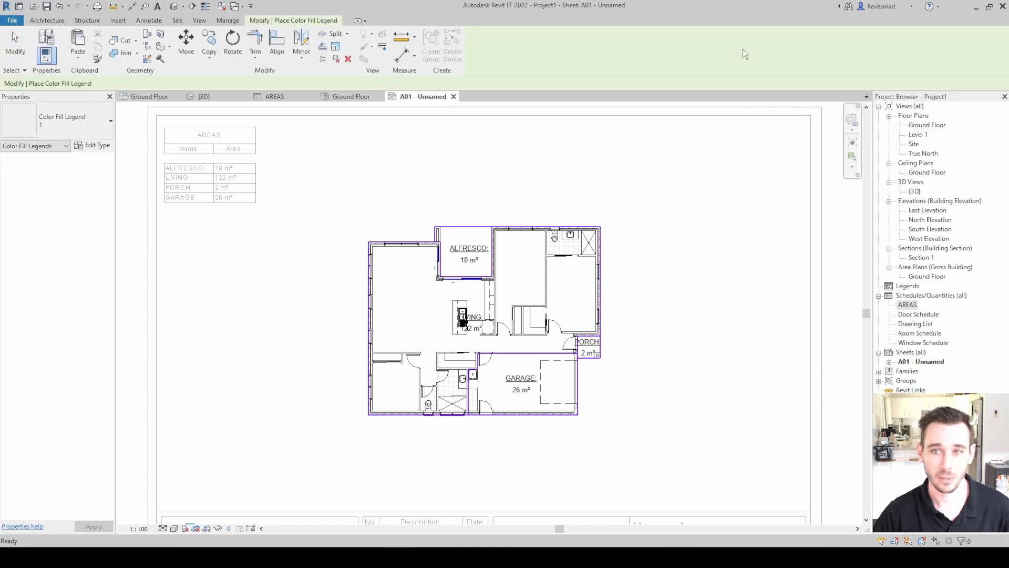
pyautogui.click(629, 251)
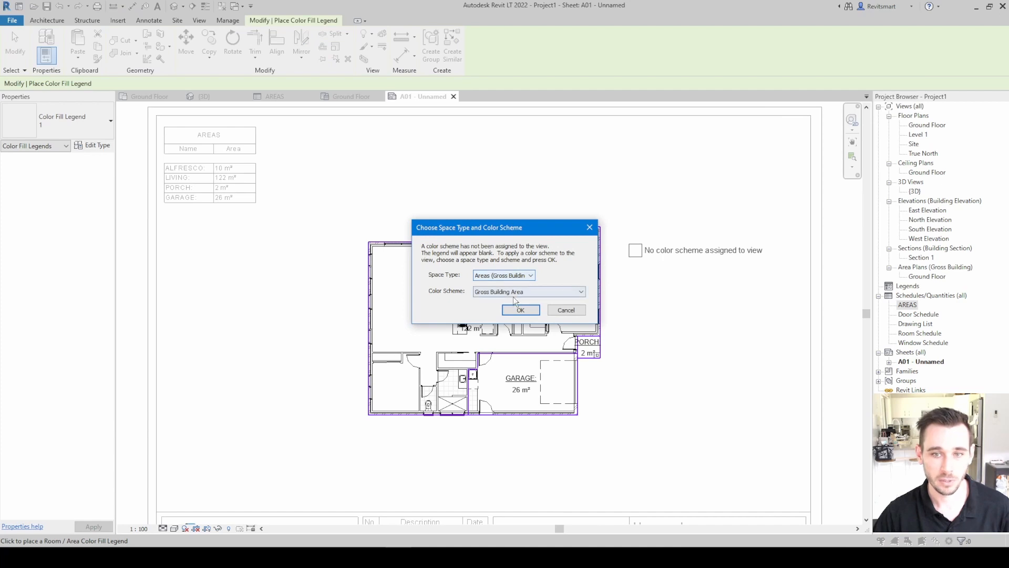
pyautogui.click(520, 310)
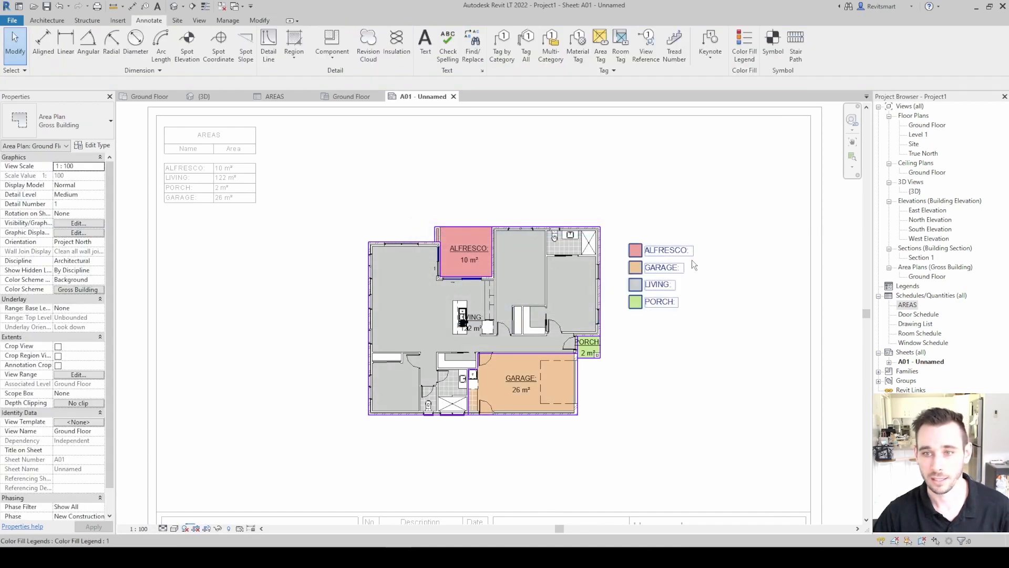
# Examine the color legend and how the fills cover the alfresco, living area, walls and bathroom fixtures on the plan.
pyautogui.scroll(4, 657, 316)
pyautogui.moveTo(645, 308); pyautogui.dragTo(703, 323, button='middle')
pyautogui.click(697, 315)
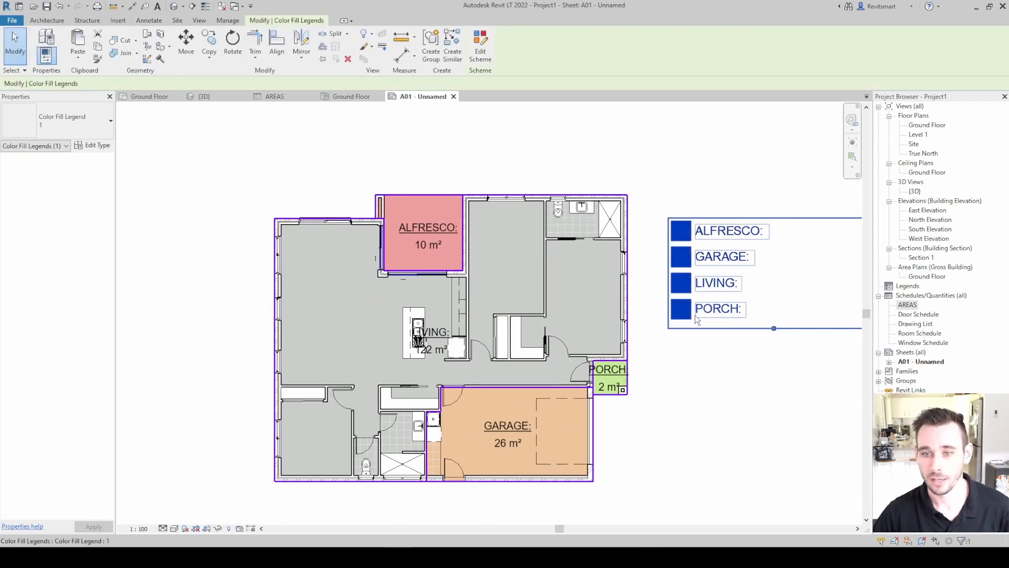
pyautogui.scroll(-4, 683, 318)
pyautogui.scroll(4, 675, 322)
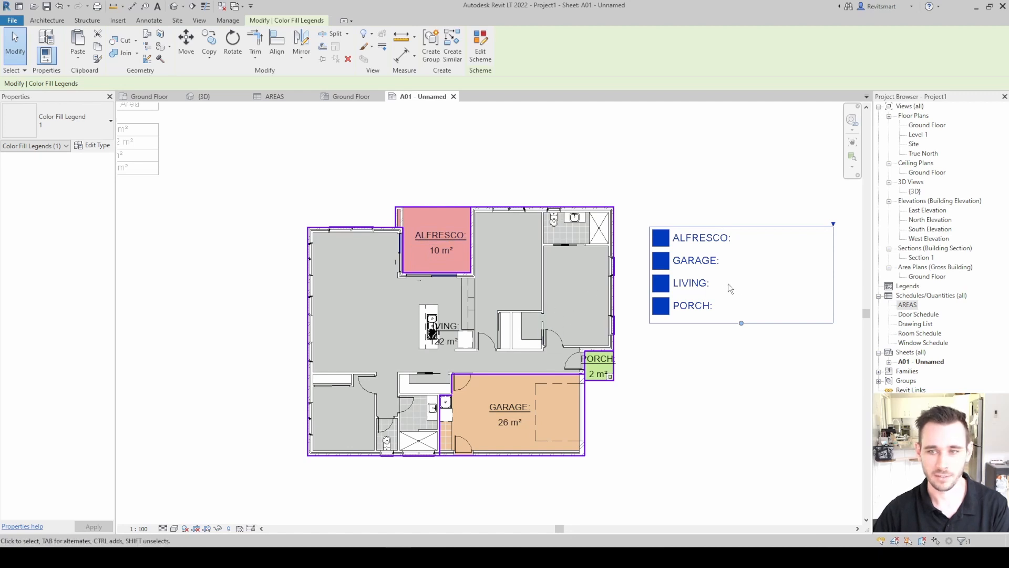
pyautogui.click(671, 192)
pyautogui.scroll(5, 389, 242)
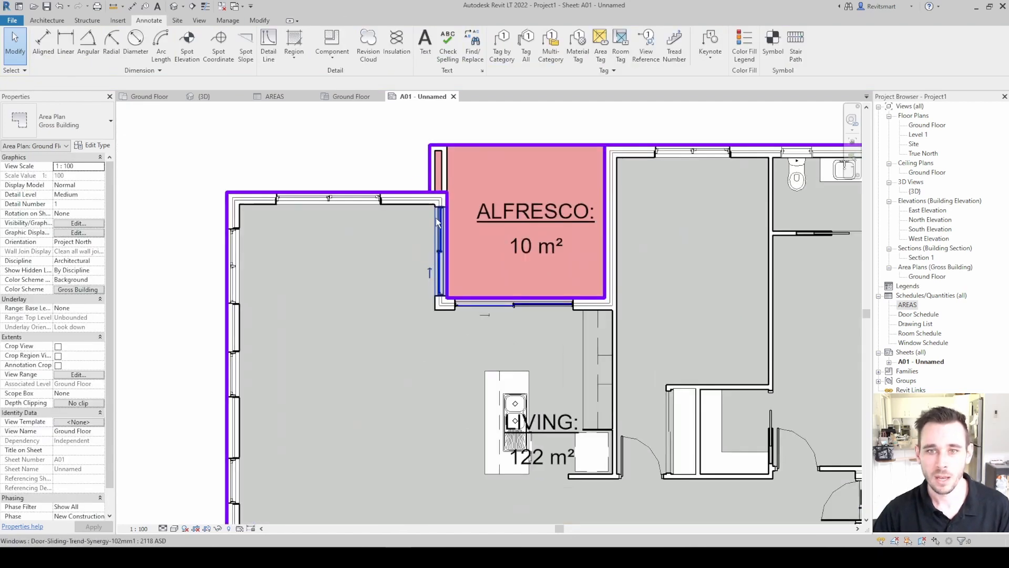
pyautogui.scroll(-1, 416, 223)
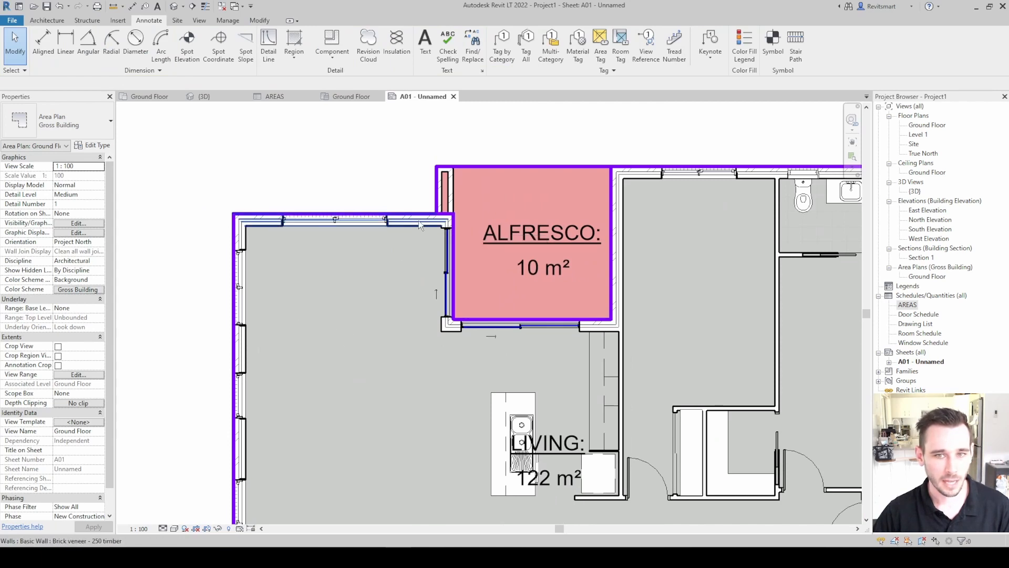
pyautogui.scroll(-3, 411, 240)
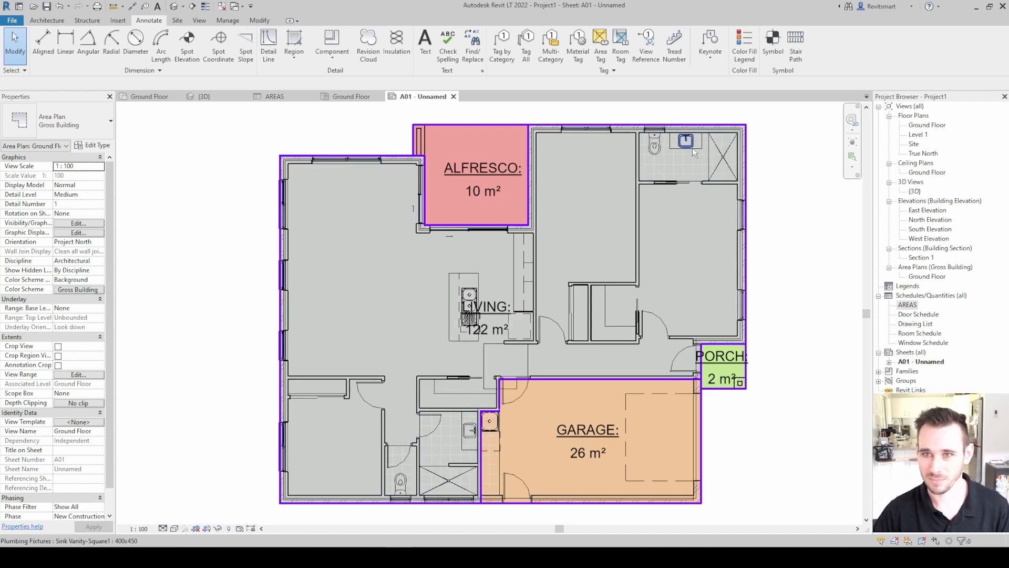
pyautogui.scroll(5, 684, 145)
pyautogui.scroll(-6, 602, 216)
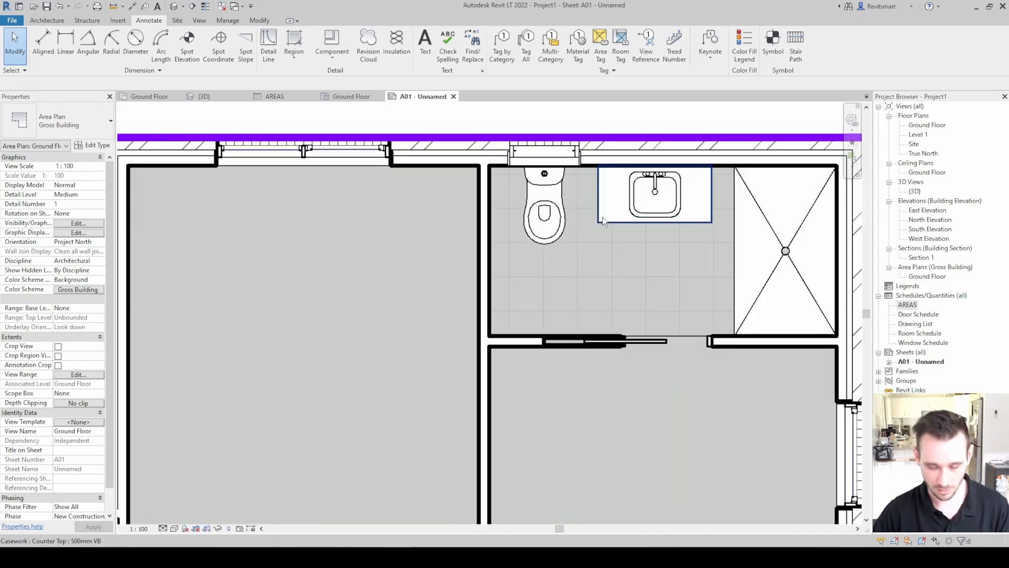
pyautogui.moveTo(359, 128); pyautogui.dragTo(566, 110, button='middle')
pyautogui.scroll(-1, 566, 110)
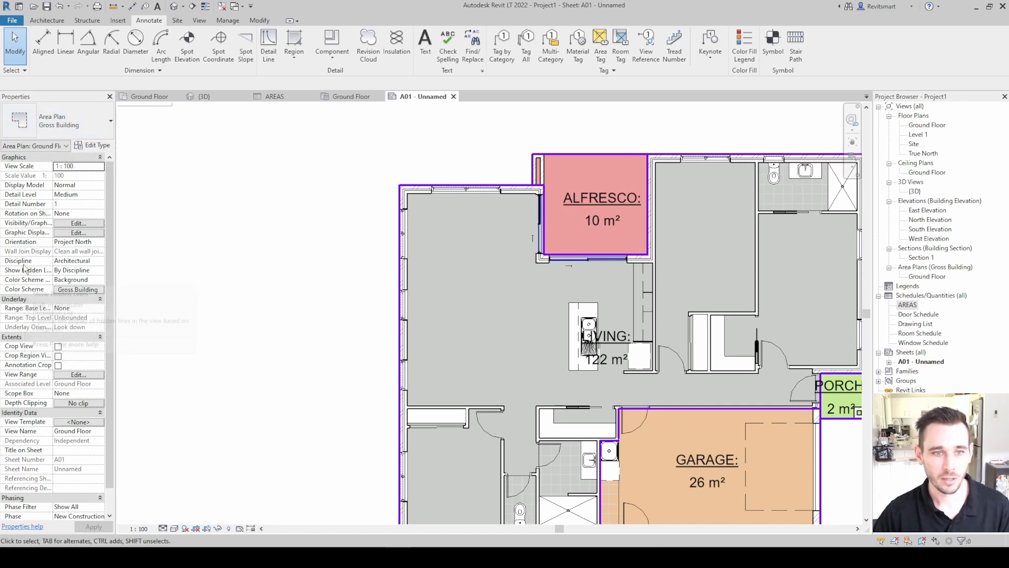
# Set the area plan's color scheme location to Foreground so the fills cover the walls and fixtures, and deactivate the viewport.
pyautogui.click(99, 281)
pyautogui.click(81, 298)
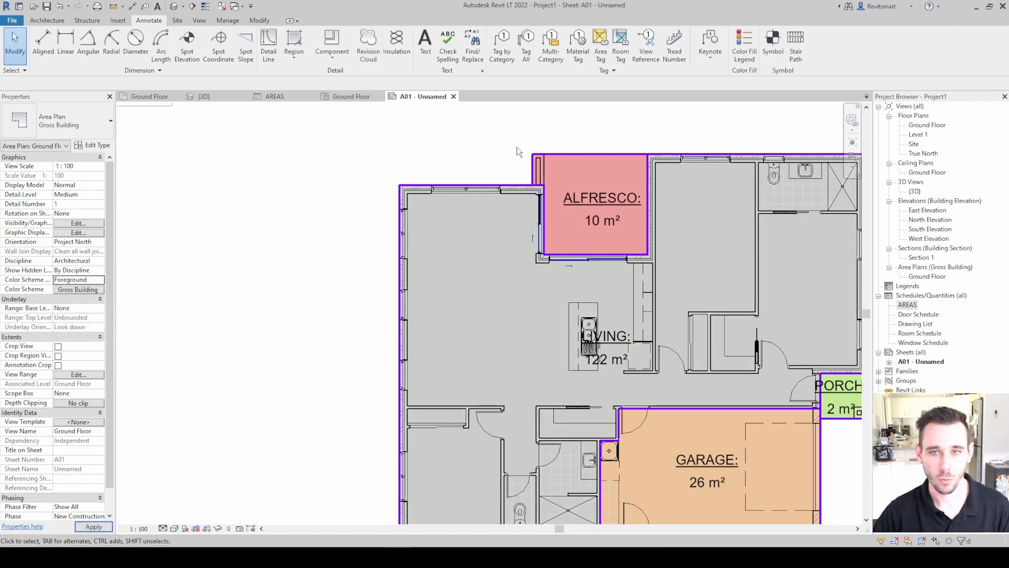
pyautogui.moveTo(518, 145); pyautogui.dragTo(465, 172, button='middle')
pyautogui.scroll(-2, 254, 165)
pyautogui.scroll(2, 594, 315)
pyautogui.moveTo(594, 315); pyautogui.dragTo(608, 318, button='middle')
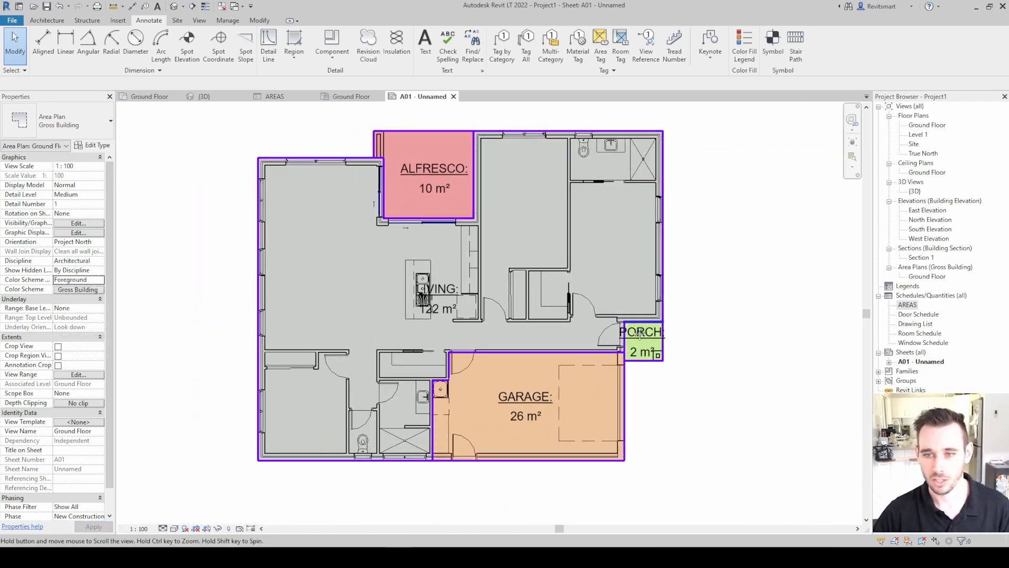
pyautogui.scroll(-1, 651, 328)
pyautogui.scroll(-2, 739, 316)
pyautogui.moveTo(740, 317); pyautogui.dragTo(668, 348, button='middle')
pyautogui.scroll(-1, 752, 322)
pyautogui.scroll(-1, 744, 336)
pyautogui.moveTo(747, 336); pyautogui.dragTo(657, 274, button='middle')
pyautogui.click(723, 317)
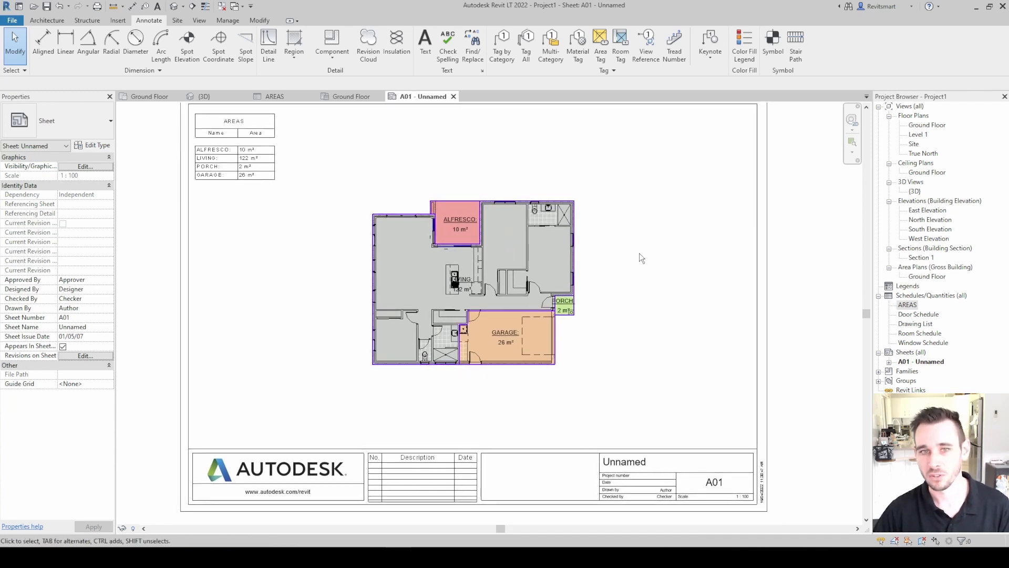
# Review the AREAS schedule against the tagged, colored areas of the ground floor plan on sheet A01.
pyautogui.moveTo(650, 263); pyautogui.dragTo(659, 267, button='middle')
pyautogui.moveTo(502, 268); pyautogui.dragTo(493, 268, button='middle')
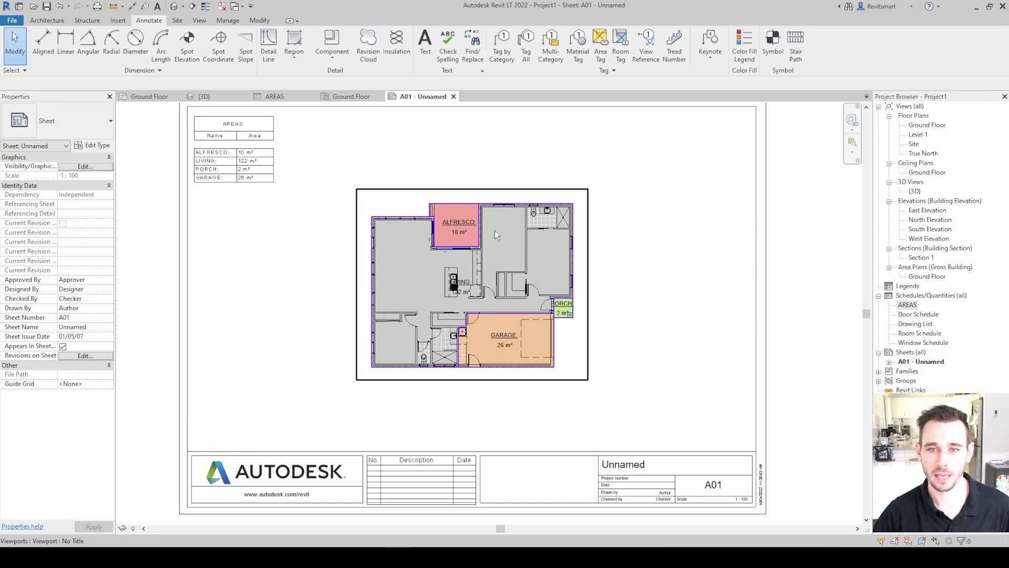
pyautogui.scroll(3, 444, 213)
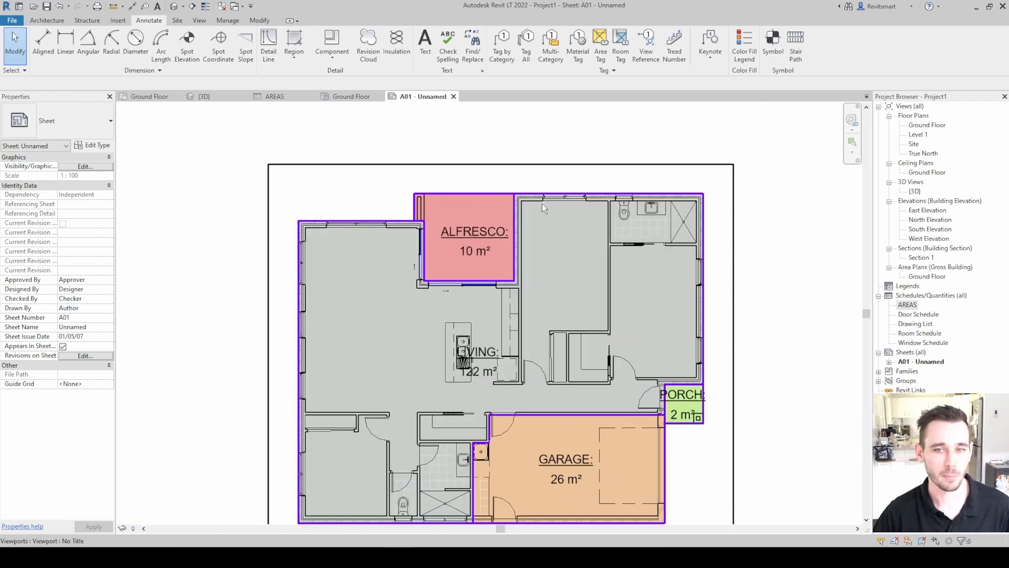
pyautogui.scroll(-2, 529, 196)
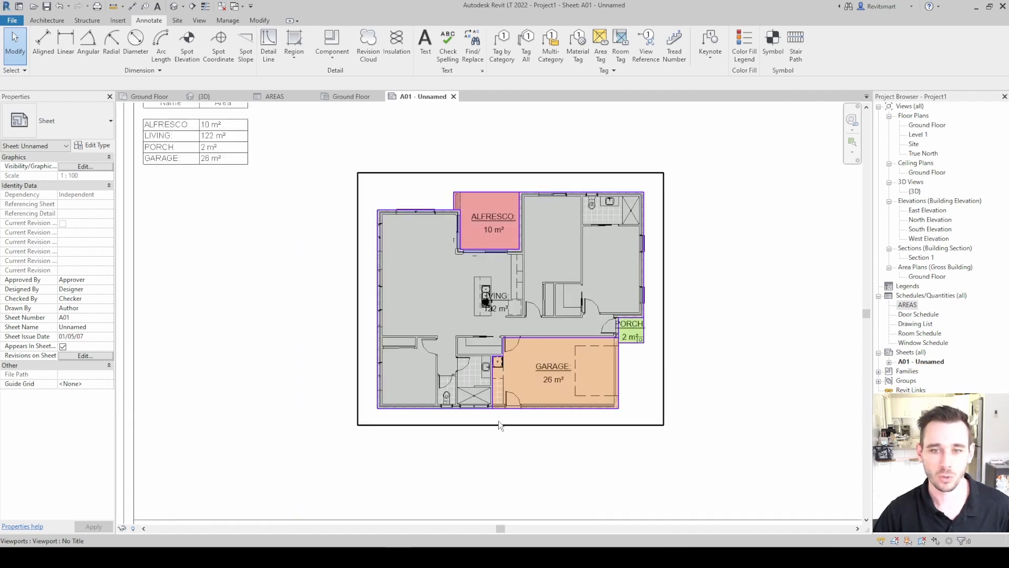
pyautogui.scroll(-2, 499, 425)
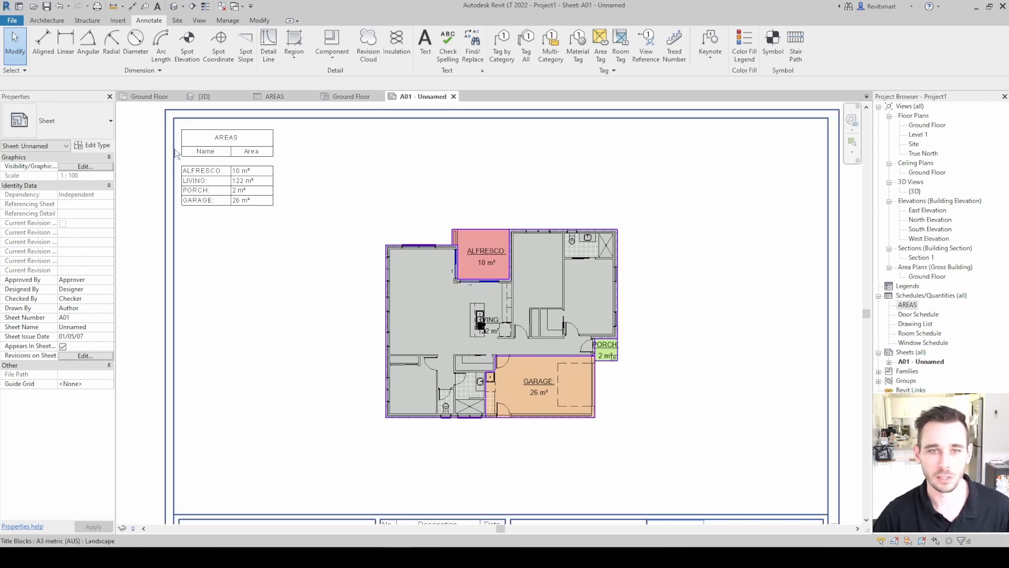
pyautogui.scroll(2, 210, 147)
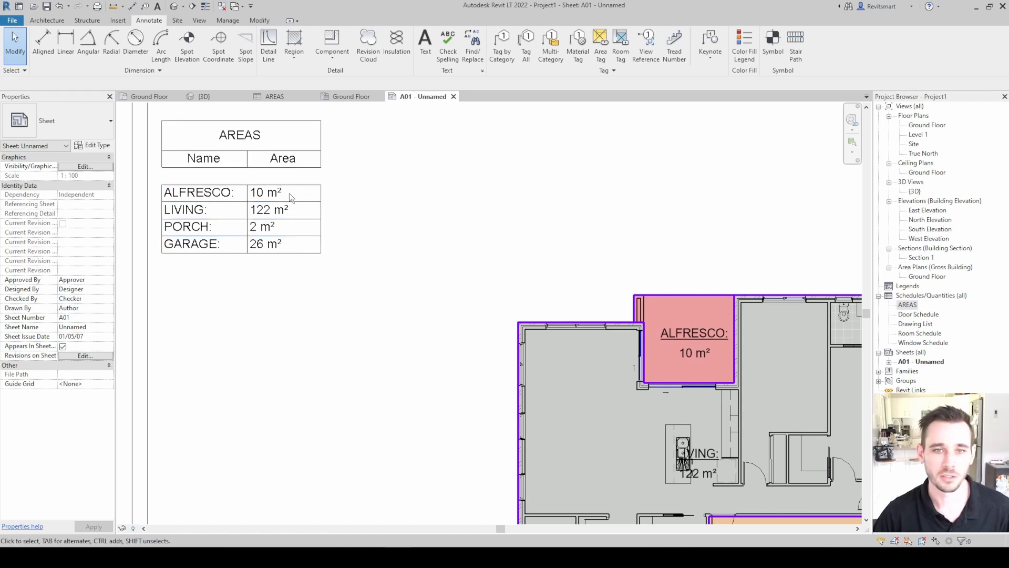
pyautogui.scroll(-3, 289, 193)
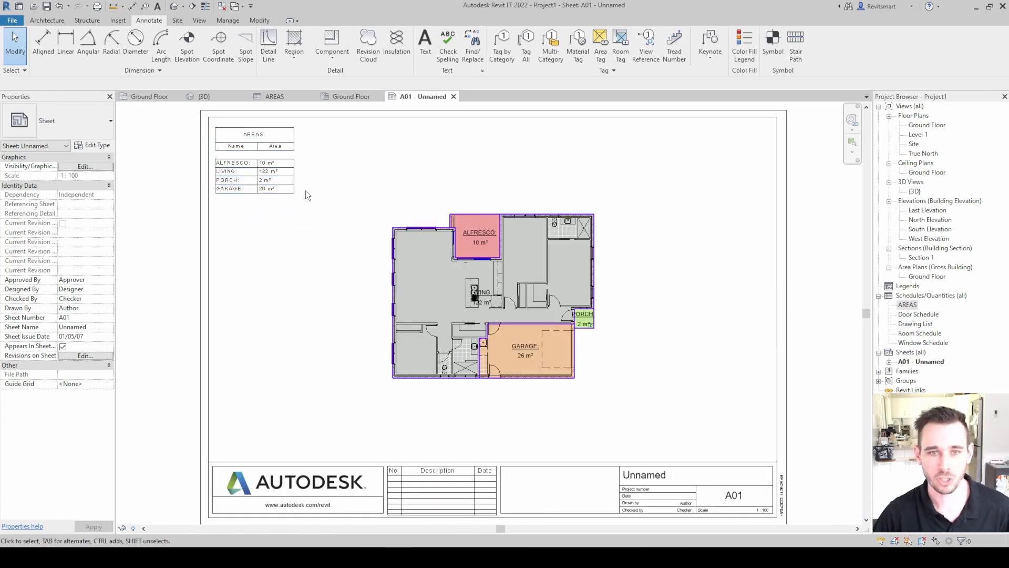
pyautogui.moveTo(327, 200); pyautogui.dragTo(315, 214, button='middle')
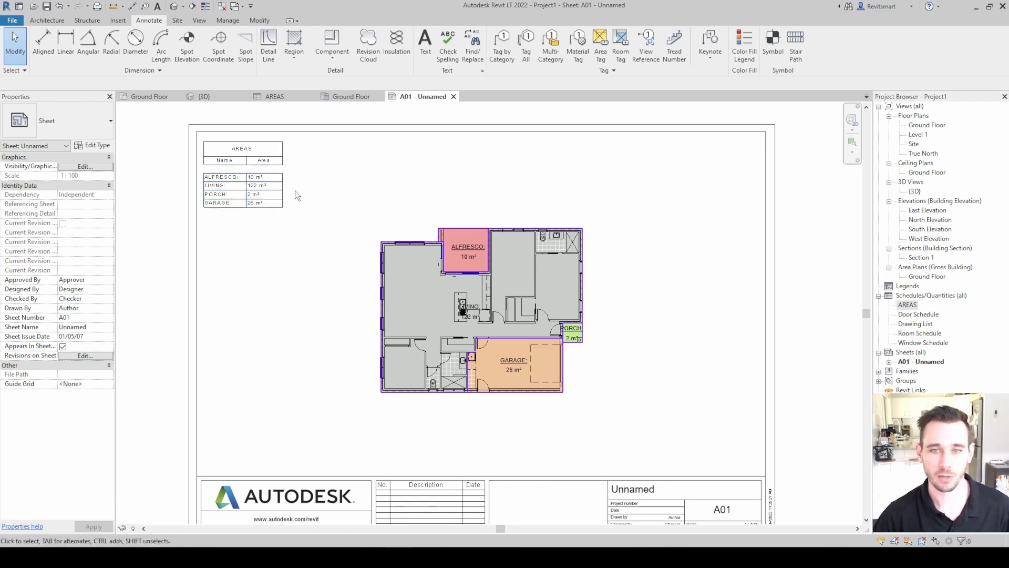
pyautogui.scroll(2, 253, 205)
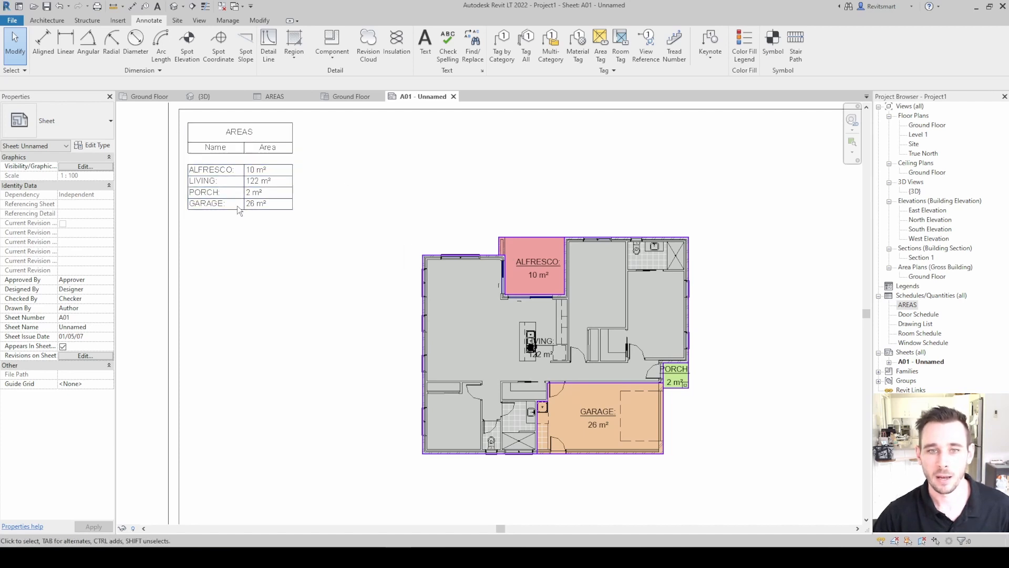
pyautogui.moveTo(378, 211); pyautogui.dragTo(379, 222, button='middle')
pyautogui.scroll(-3, 368, 210)
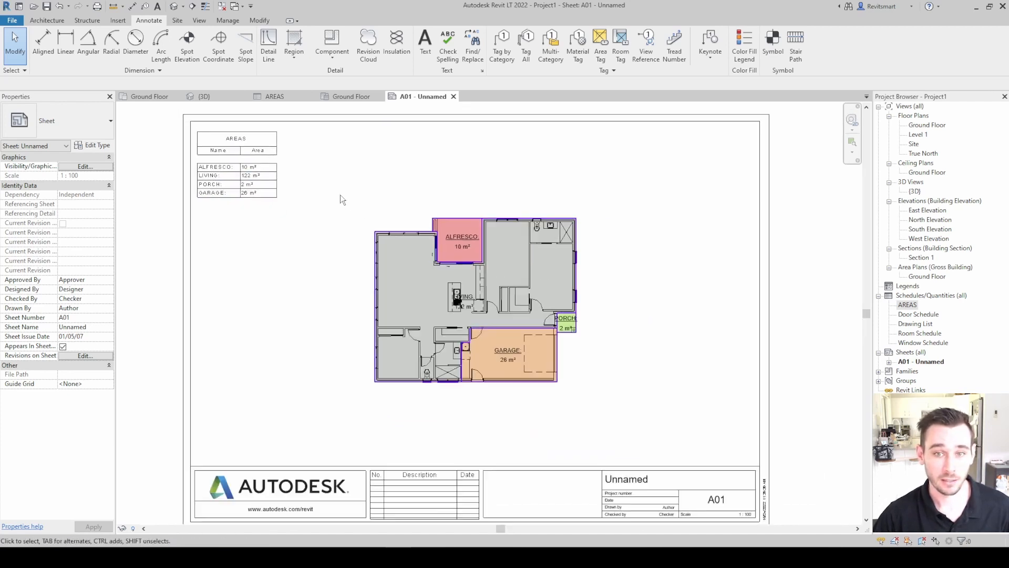
pyautogui.scroll(-1, 456, 272)
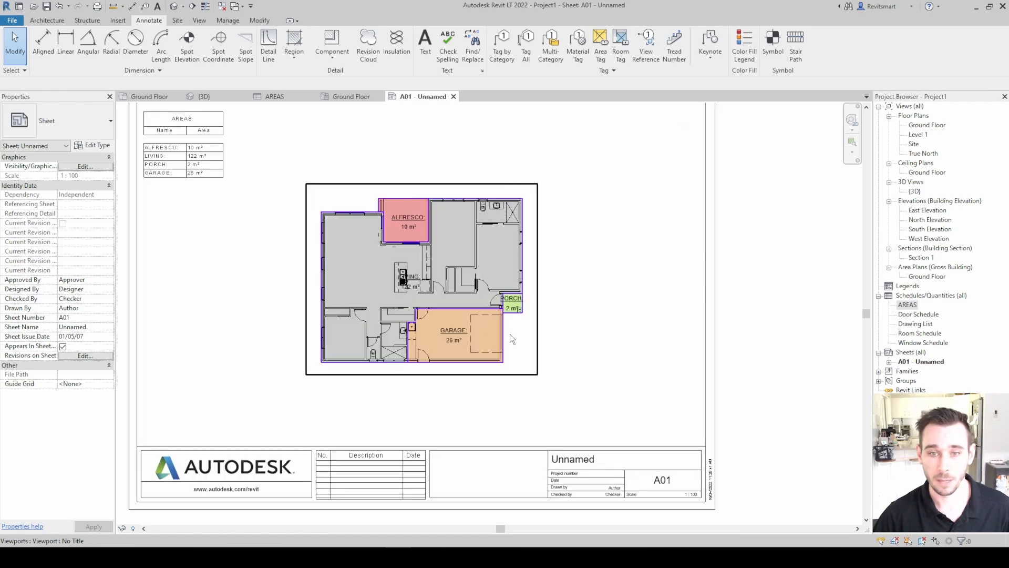
pyautogui.scroll(2, 430, 234)
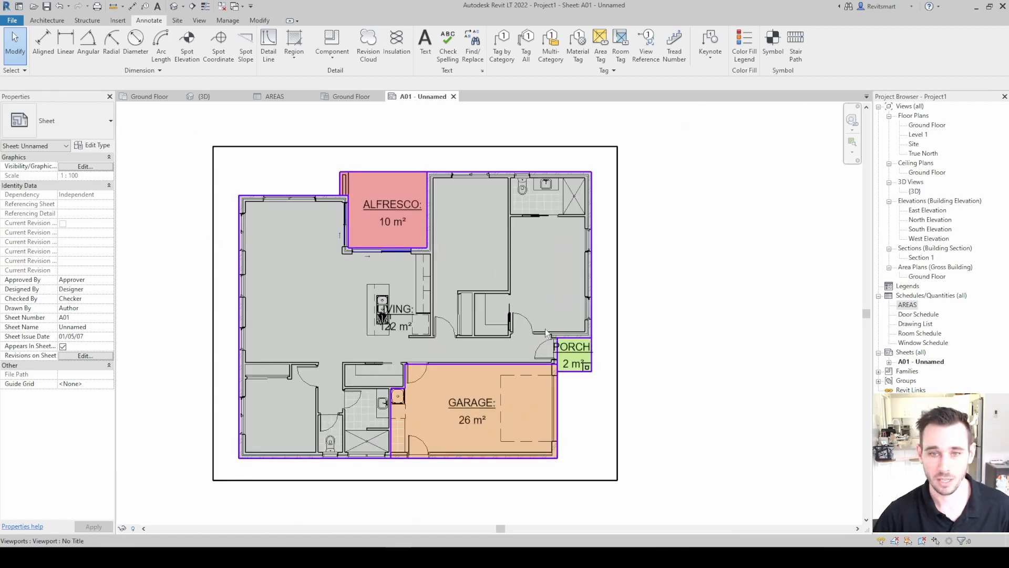
pyautogui.moveTo(484, 313); pyautogui.dragTo(556, 352, button='middle')
pyautogui.scroll(-1, 503, 314)
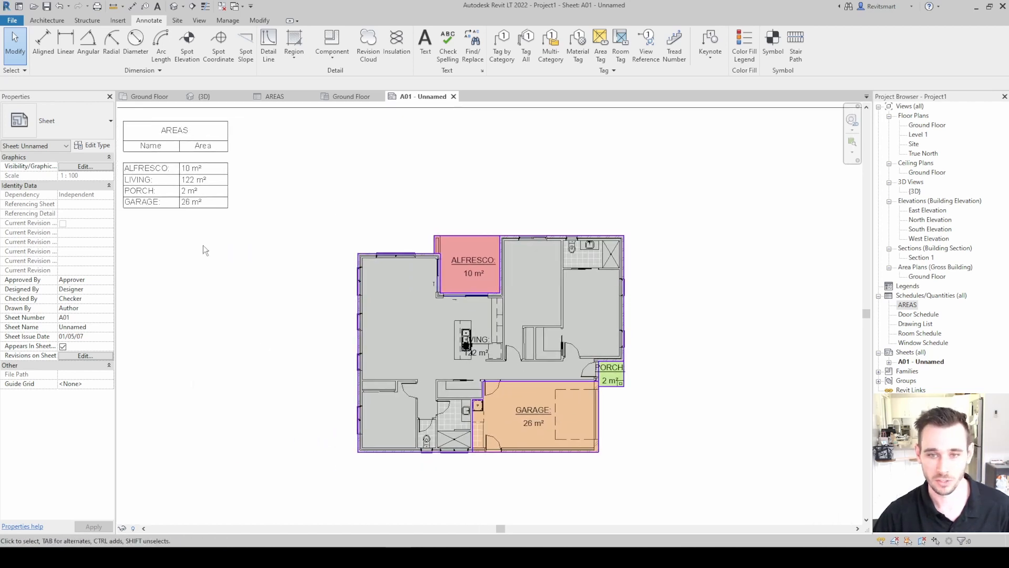
pyautogui.scroll(-1, 500, 270)
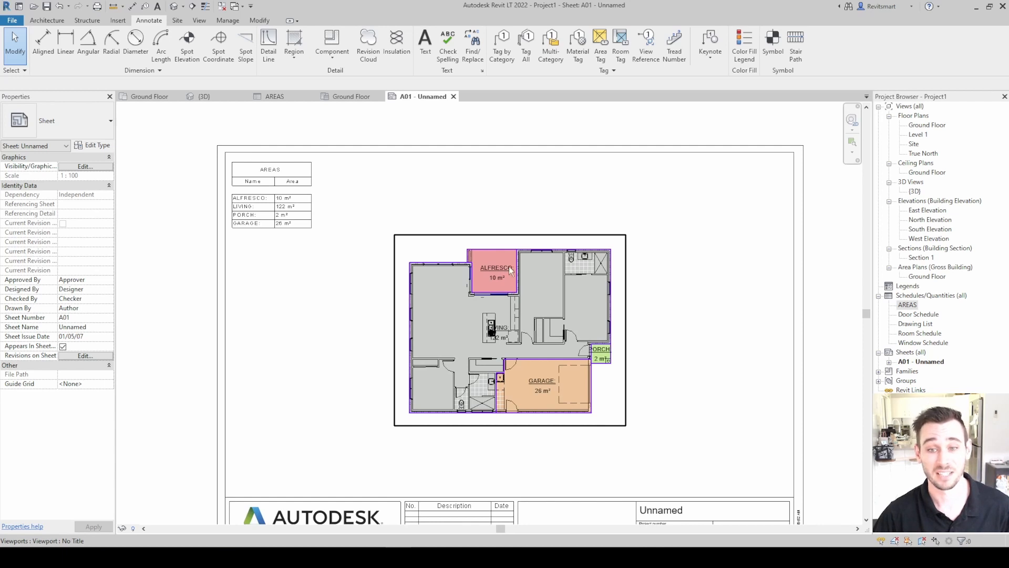
# Activate the plan viewport, move the LIVING: area tag up clear of the kitchen island, and deactivate the viewport.
pyautogui.scroll(4, 496, 335)
pyautogui.scroll(2, 496, 336)
pyautogui.doubleClick(505, 323)
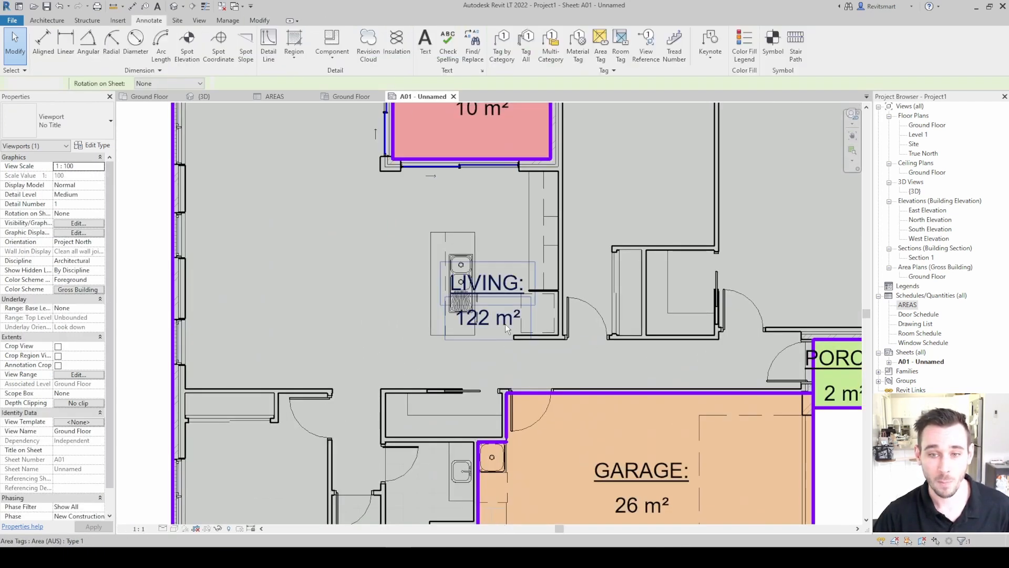
pyautogui.click(506, 324)
pyautogui.moveTo(489, 330)
pyautogui.mouseDown()
pyautogui.moveTo(522, 253)
pyautogui.moveTo(474, 231)
pyautogui.moveTo(487, 226)
pyautogui.mouseUp()
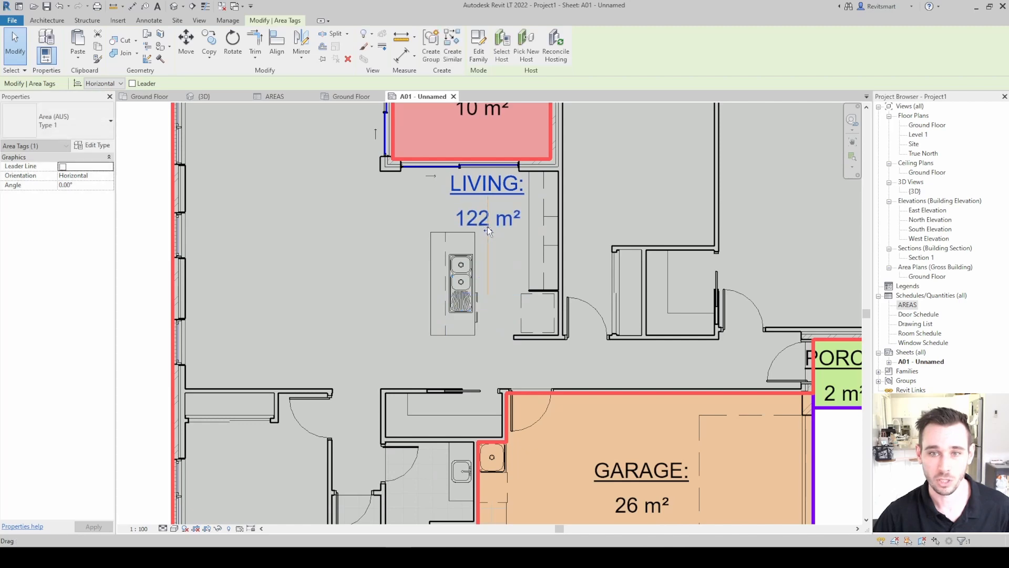
pyautogui.scroll(-5, 474, 254)
pyautogui.doubleClick(752, 255)
pyautogui.scroll(-4, 737, 264)
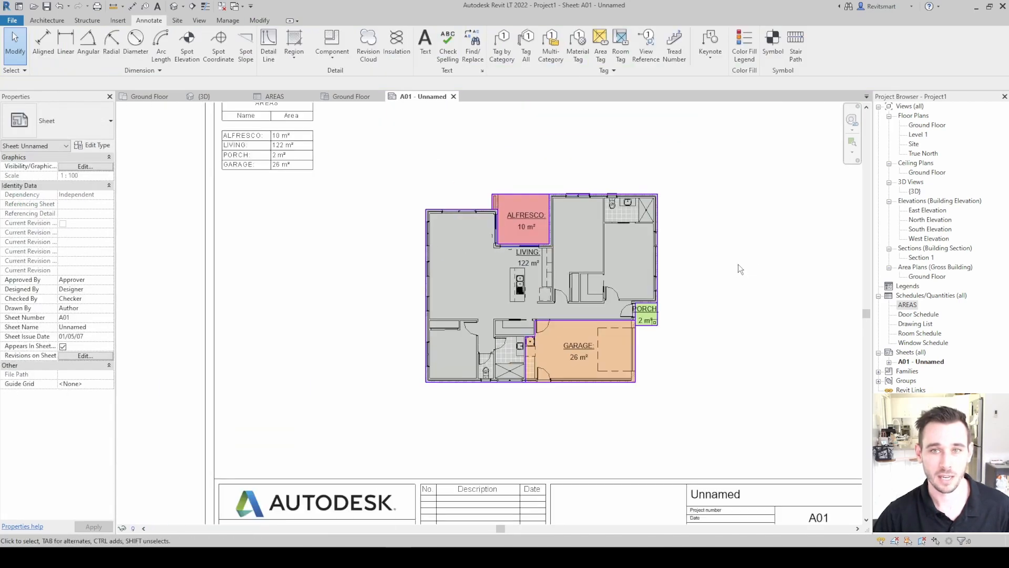
pyautogui.moveTo(523, 348); pyautogui.dragTo(629, 336, button='middle')
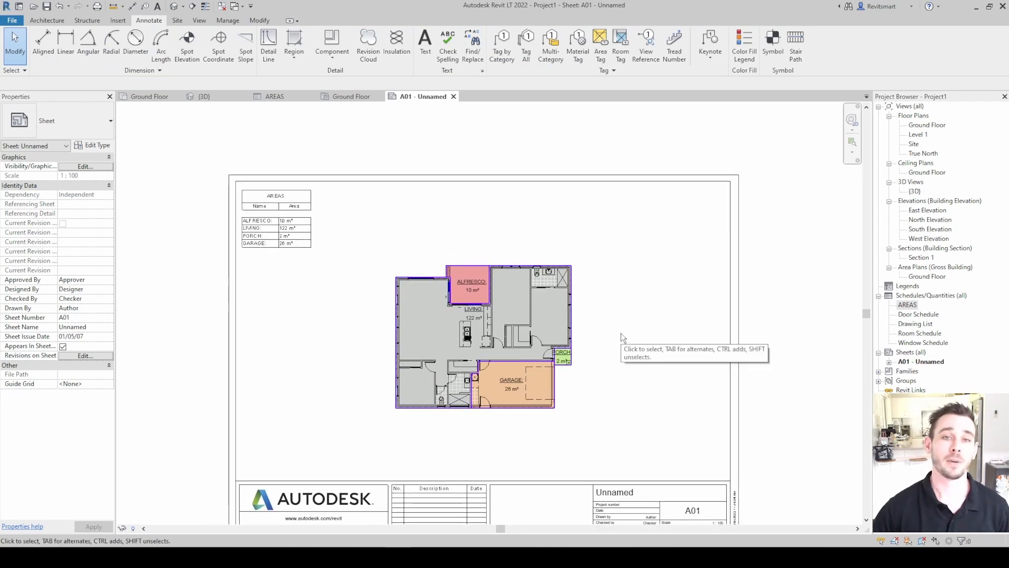
pyautogui.scroll(4, 466, 319)
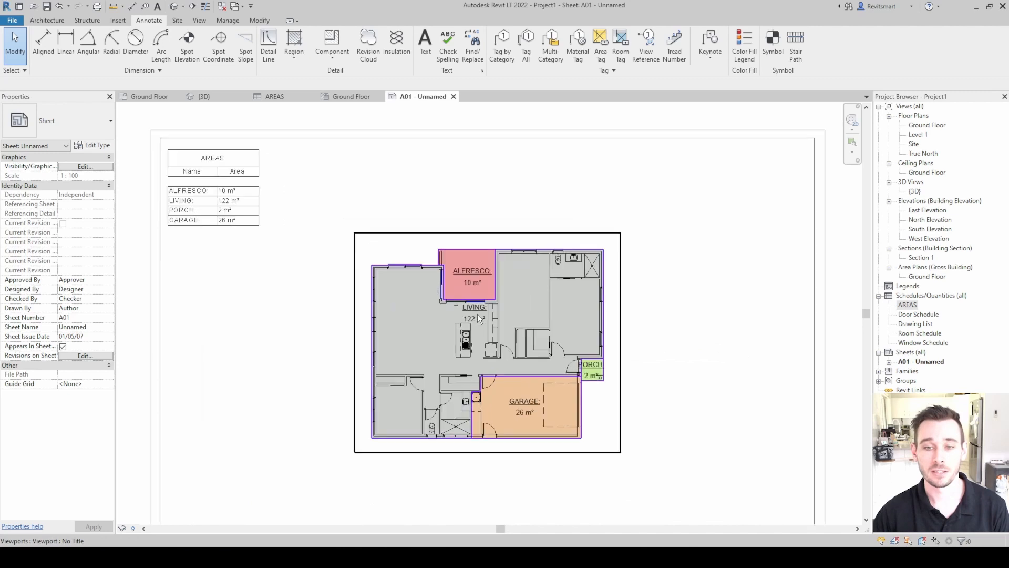
pyautogui.scroll(-1, 477, 316)
pyautogui.scroll(-1, 478, 314)
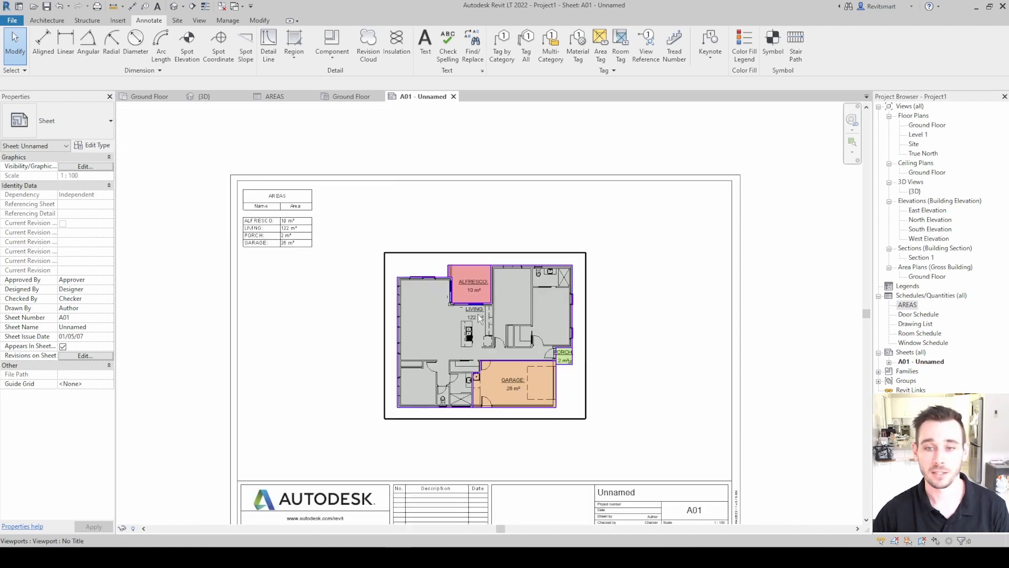
pyautogui.scroll(2, 478, 314)
pyautogui.moveTo(484, 316); pyautogui.dragTo(496, 320, button='middle')
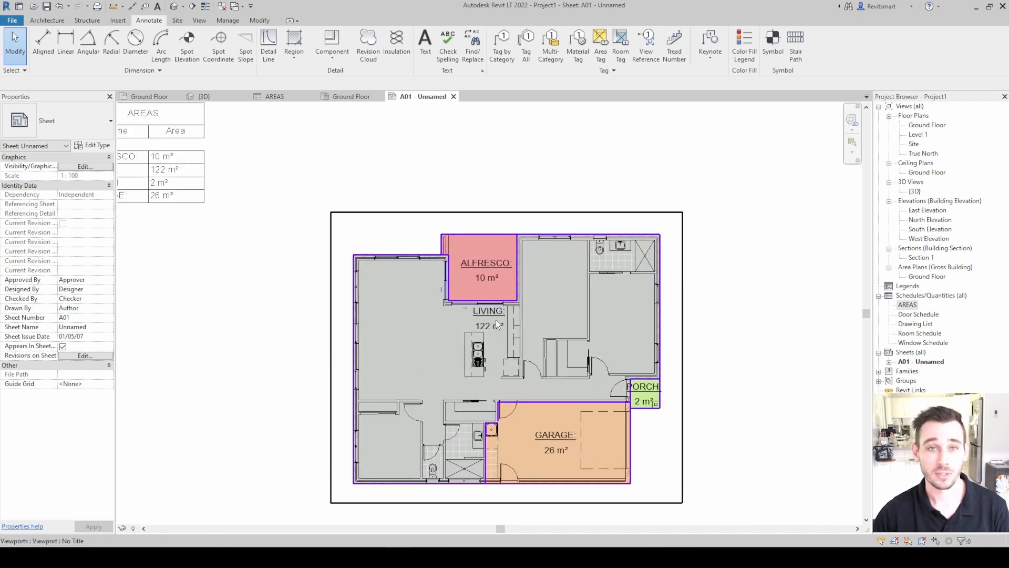